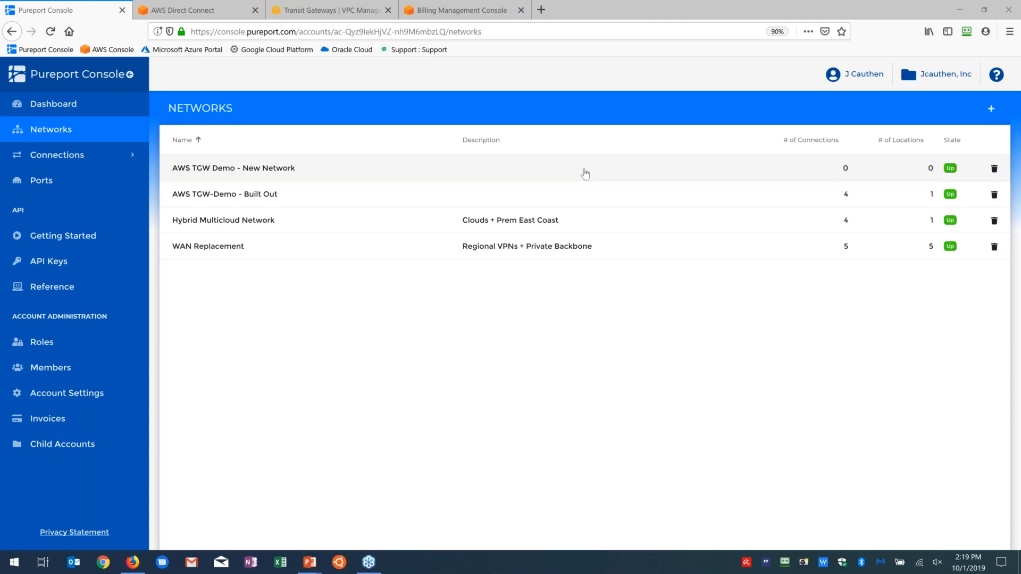
Step: Switch to the AWS VPC console and review the transit gateway attachments and the transit gateway route table's associations
click(344, 18)
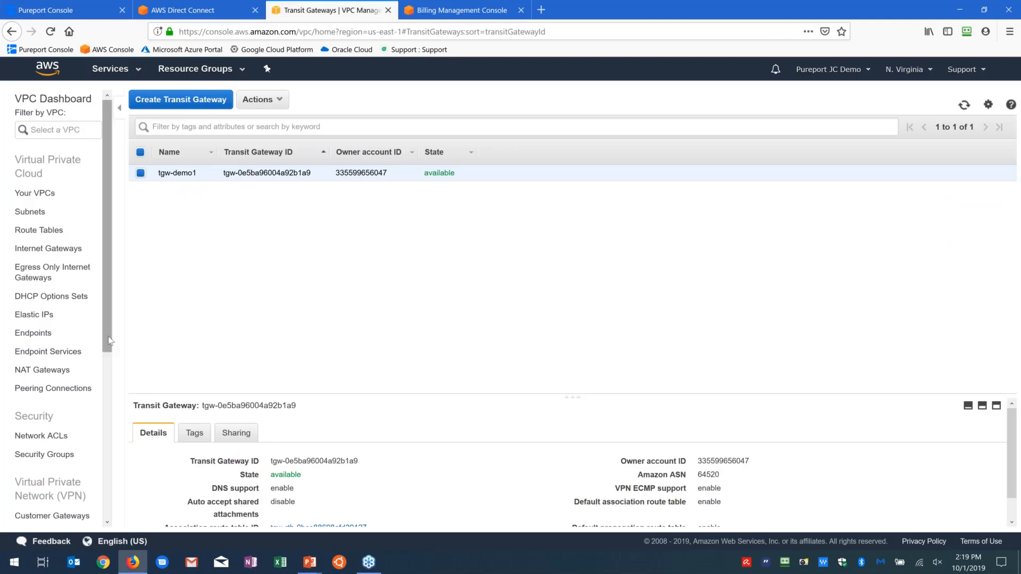
scroll(98, 404, down, 5)
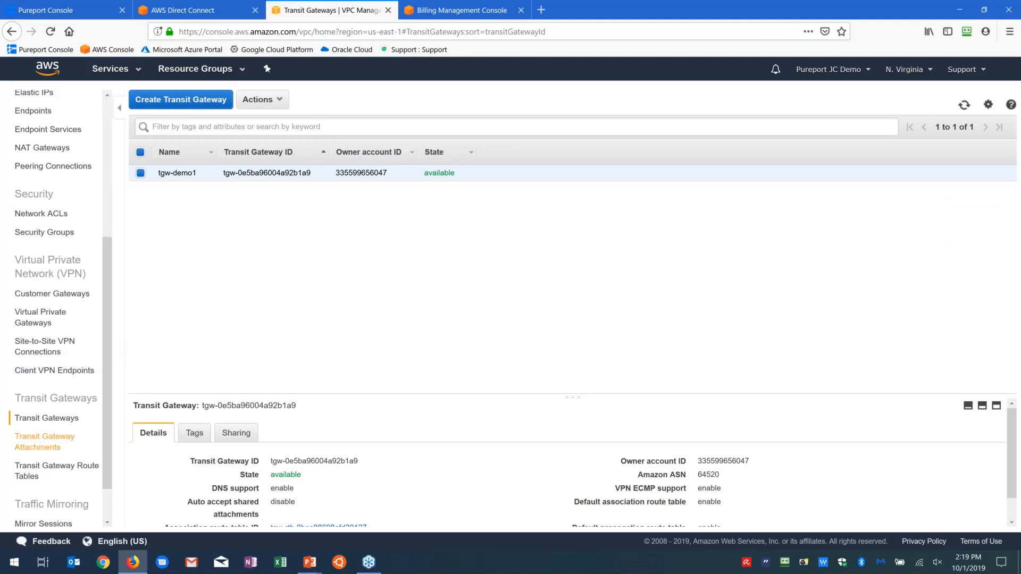
click(40, 442)
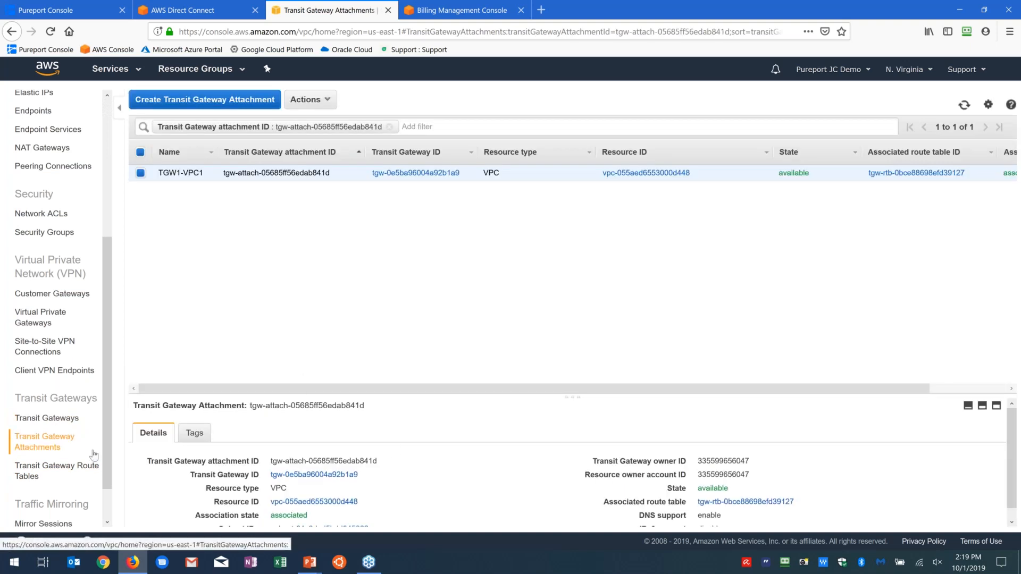
scroll(242, 437, down, 1)
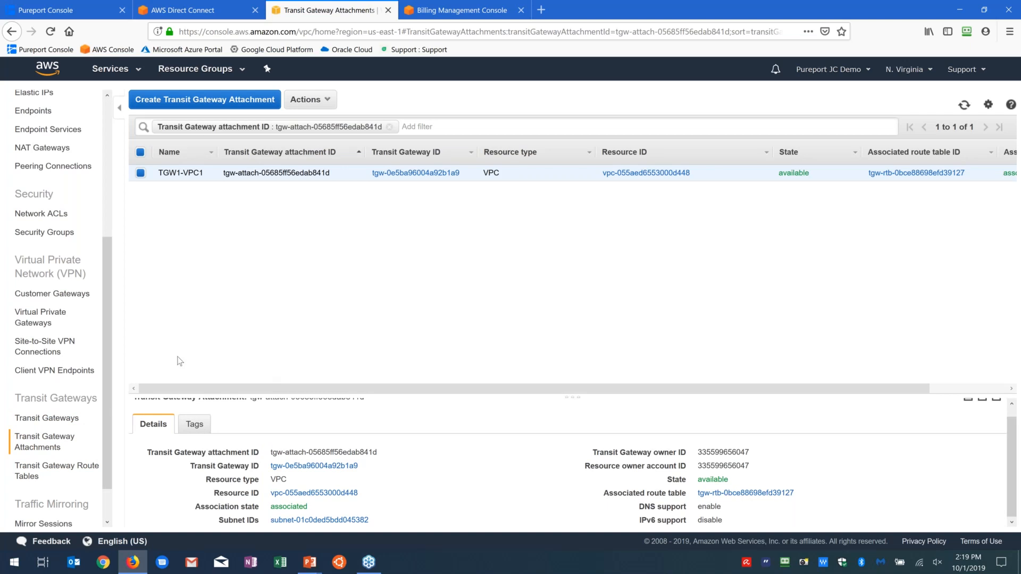
click(53, 475)
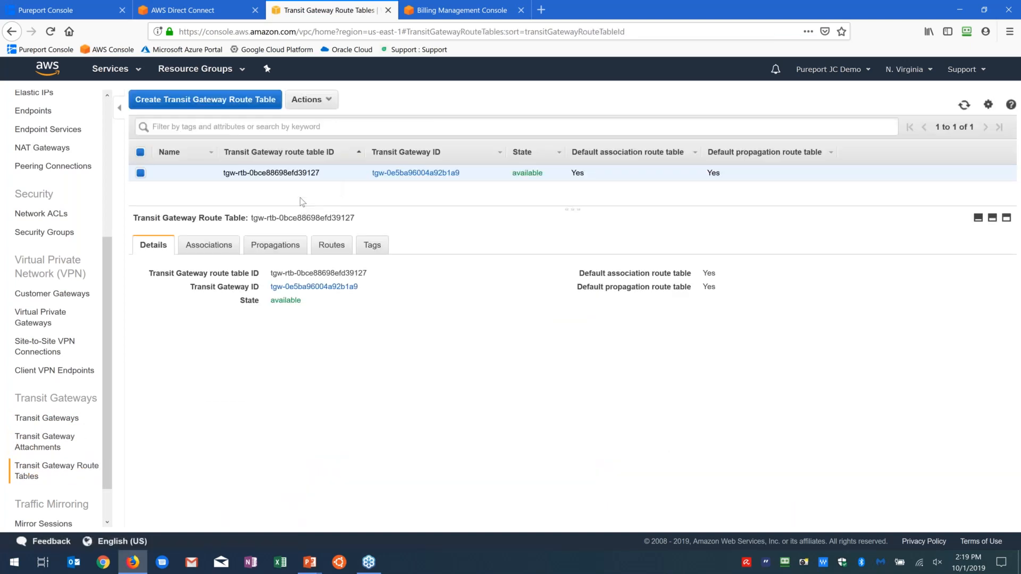
click(198, 246)
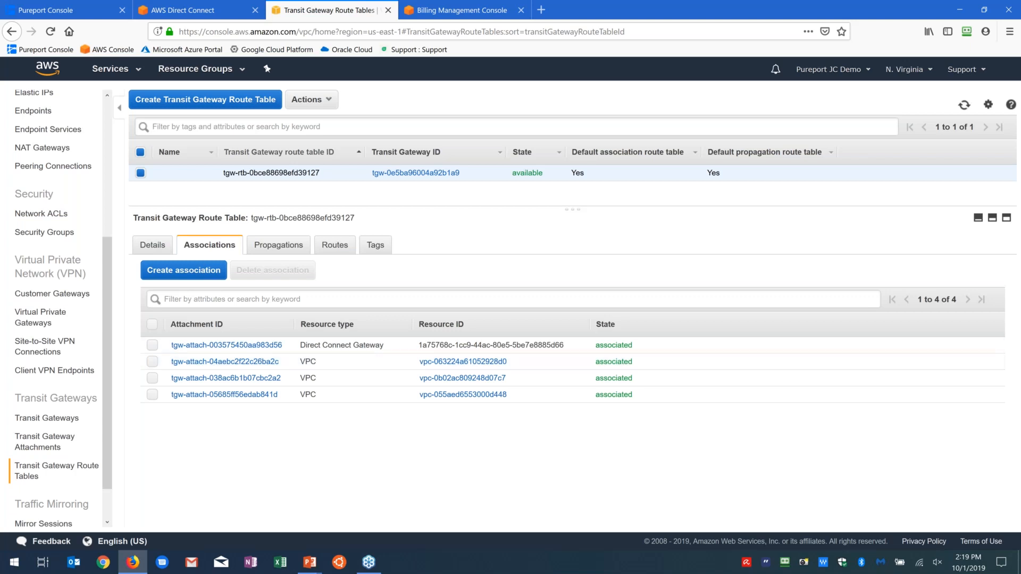
Step: In the Pureport Console, open the AWS TGW Demo - New Network network and start a new connection of type AWS Direct Connect
click(74, 9)
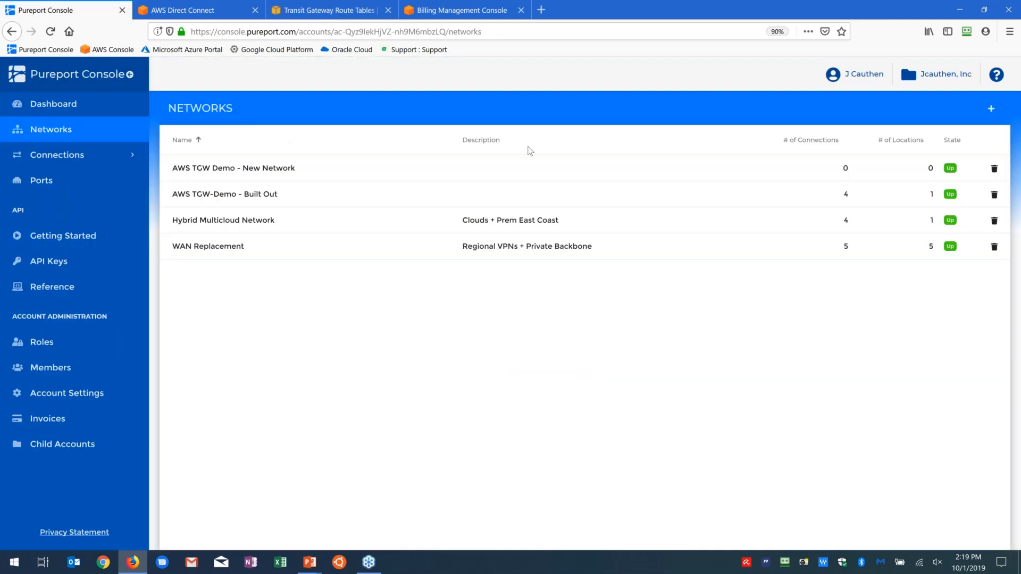
click(276, 170)
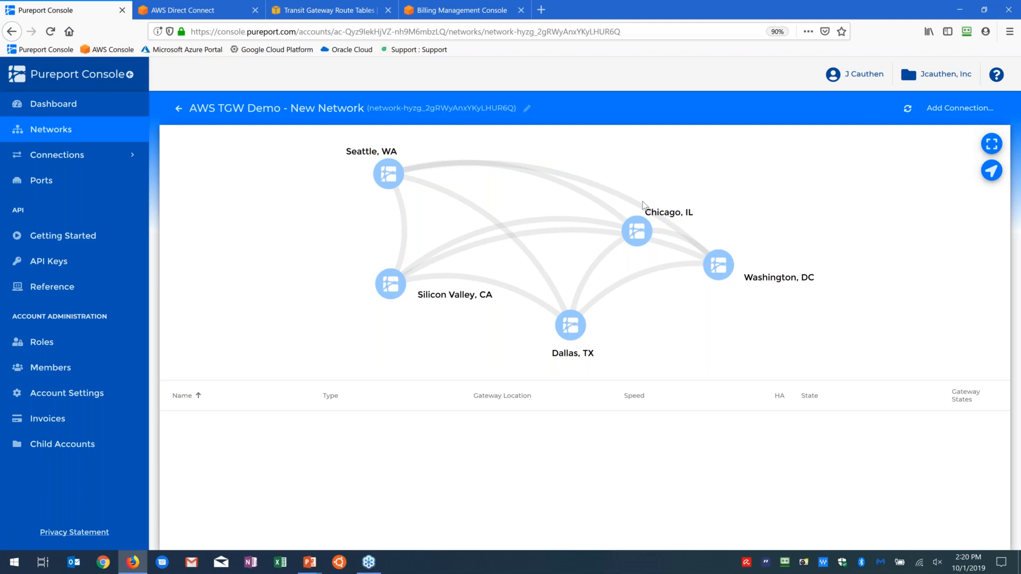
click(941, 108)
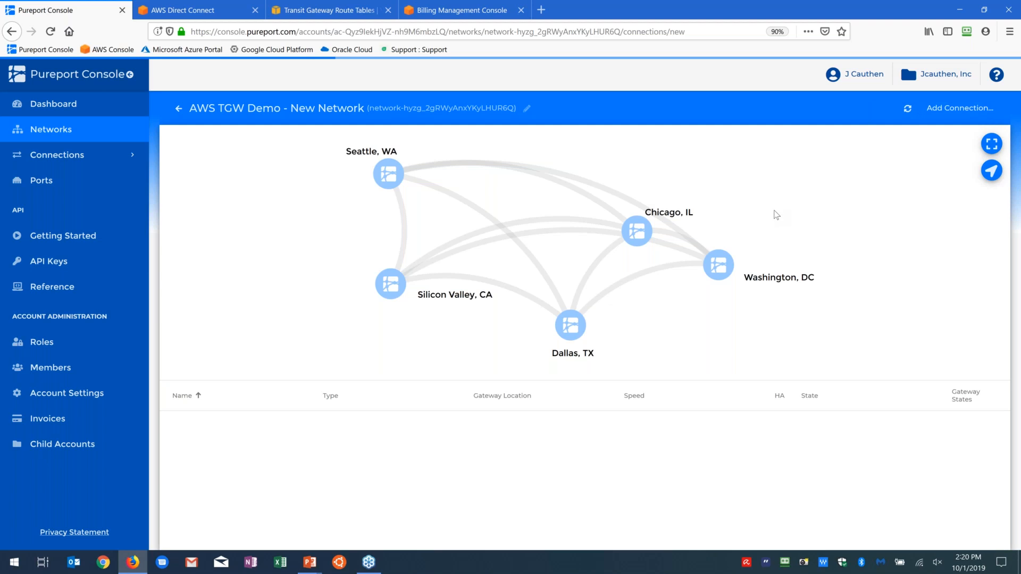
click(815, 218)
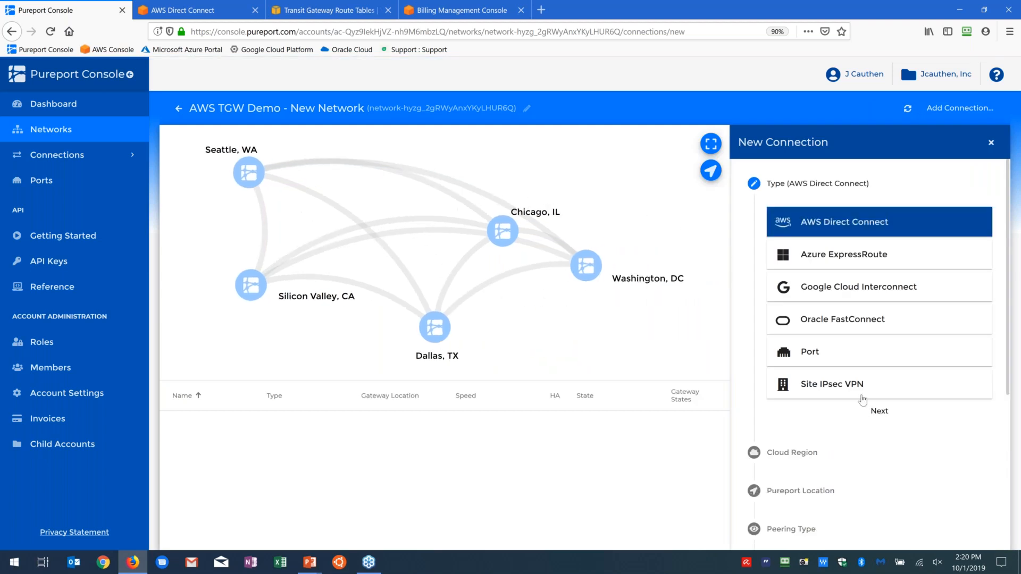
click(873, 411)
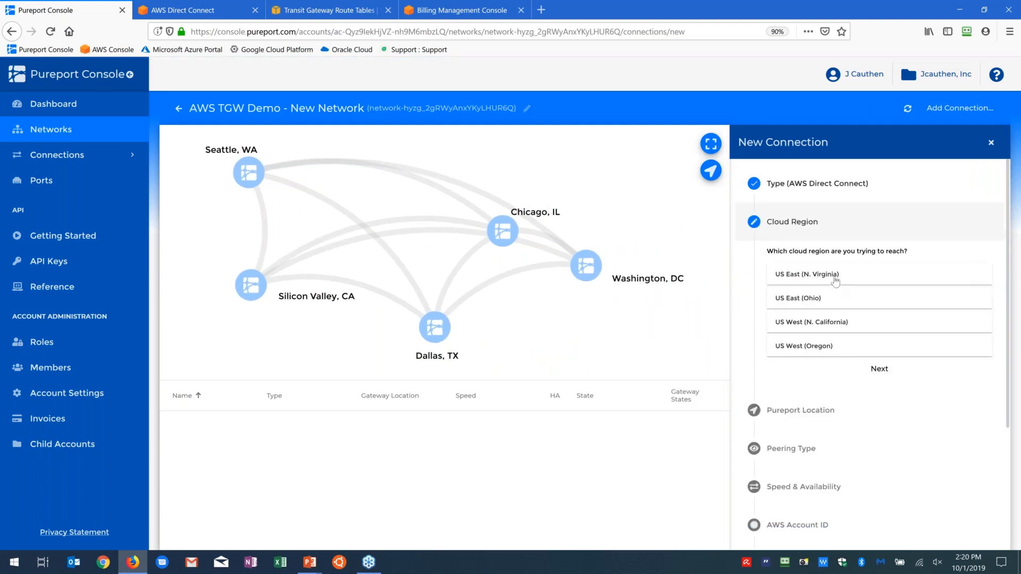
Step: Set the connection's cloud region to US East (N. Virginia) and its Pureport location to Washington, DC
click(834, 279)
click(880, 375)
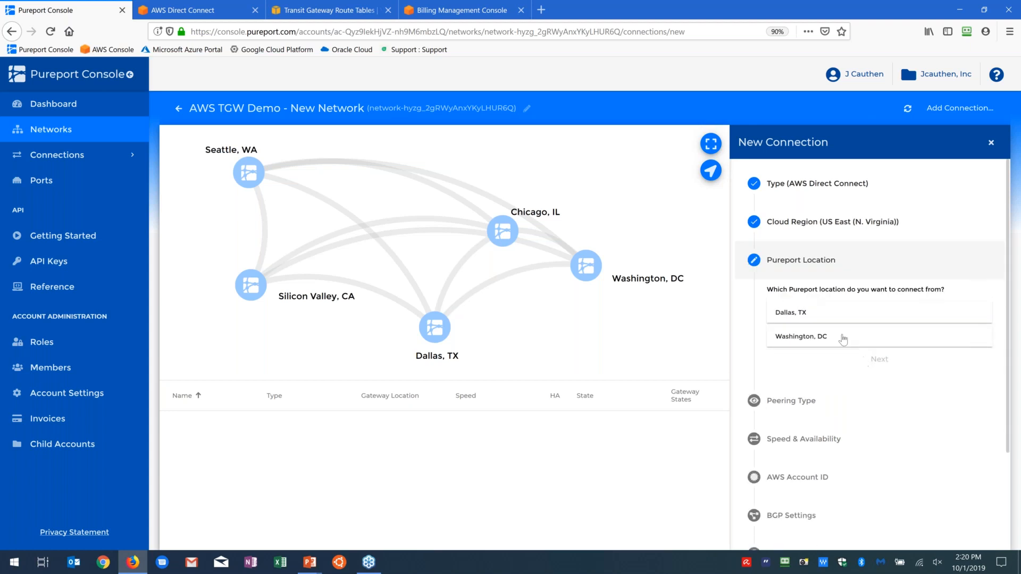
click(844, 337)
click(881, 365)
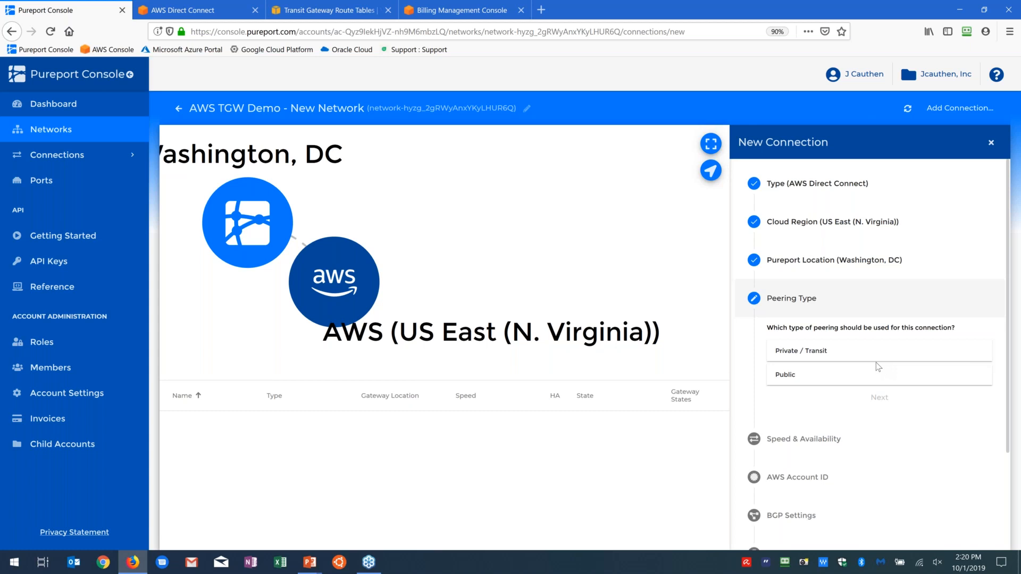
Step: Set the connection's peering type to Private / Transit and its speed to 1Gbps (HA)
click(832, 353)
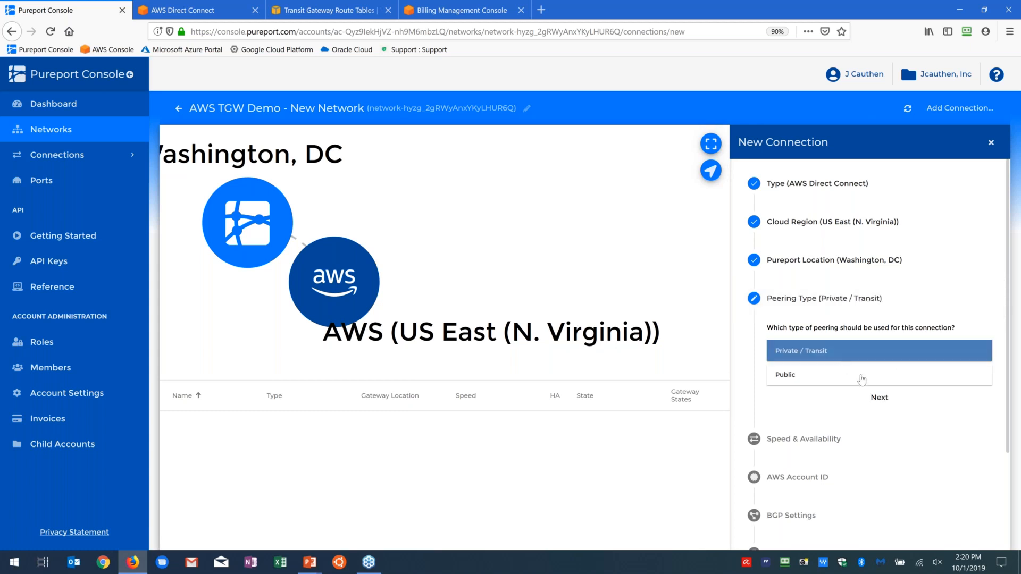
click(877, 398)
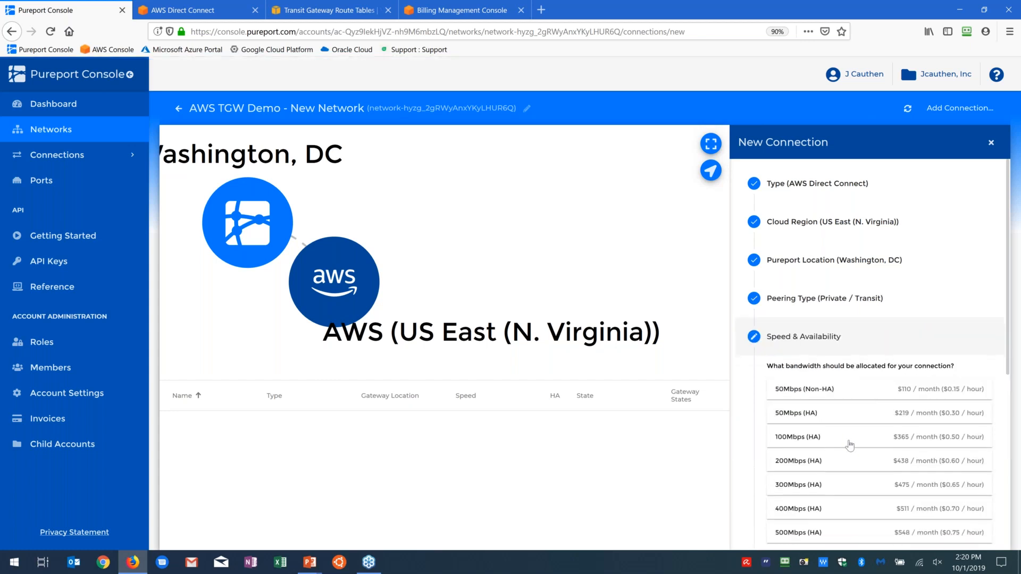
scroll(849, 441, down, 3)
scroll(850, 441, down, 2)
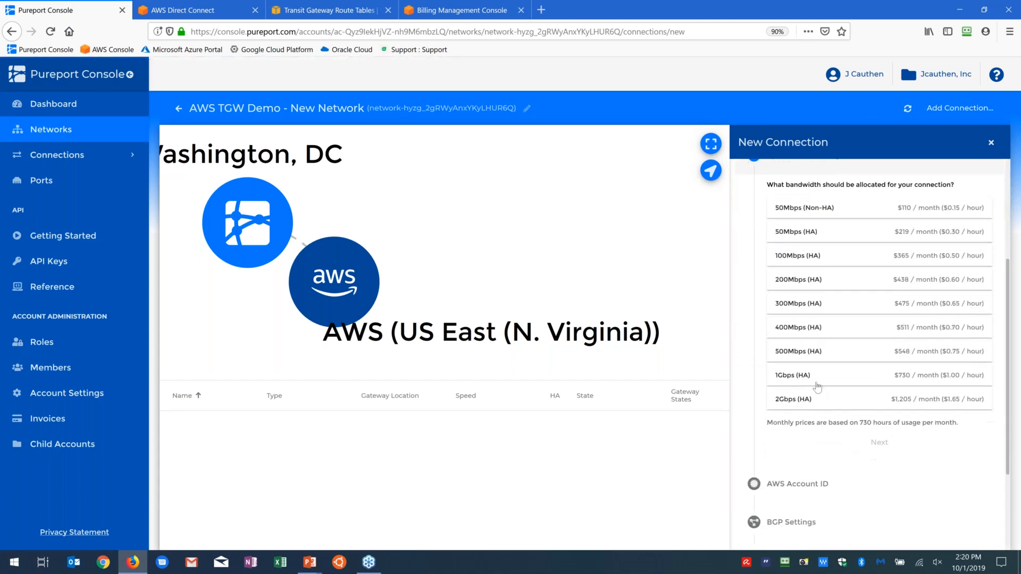
click(817, 382)
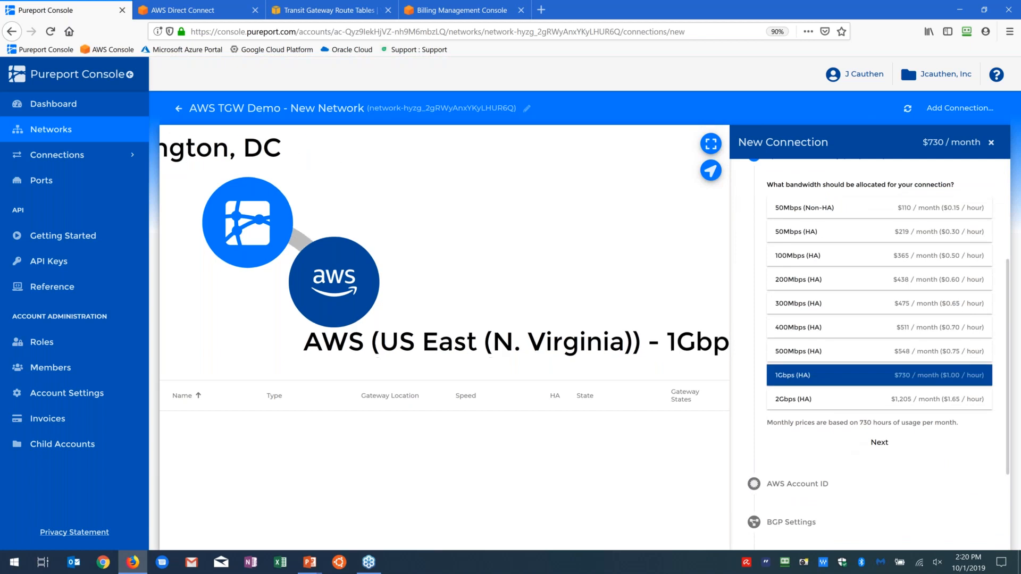
click(880, 448)
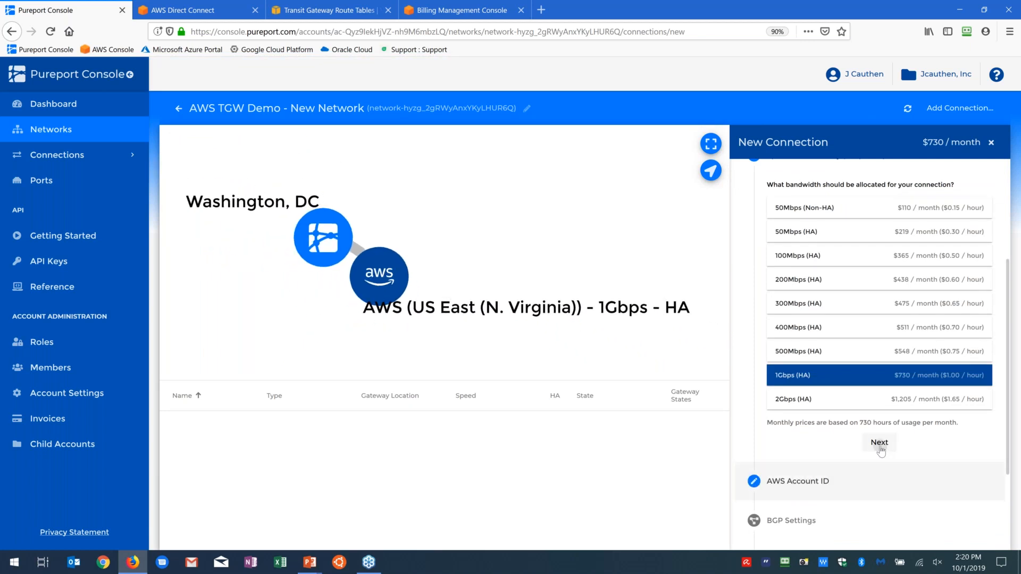
click(862, 272)
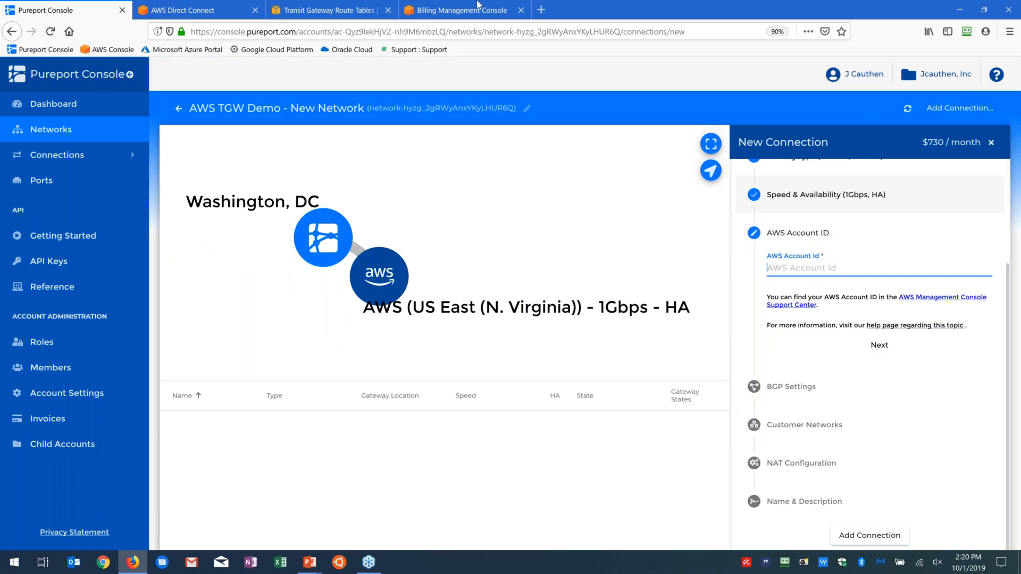
click(458, 10)
double_click(271, 123)
key(ctrl+c)
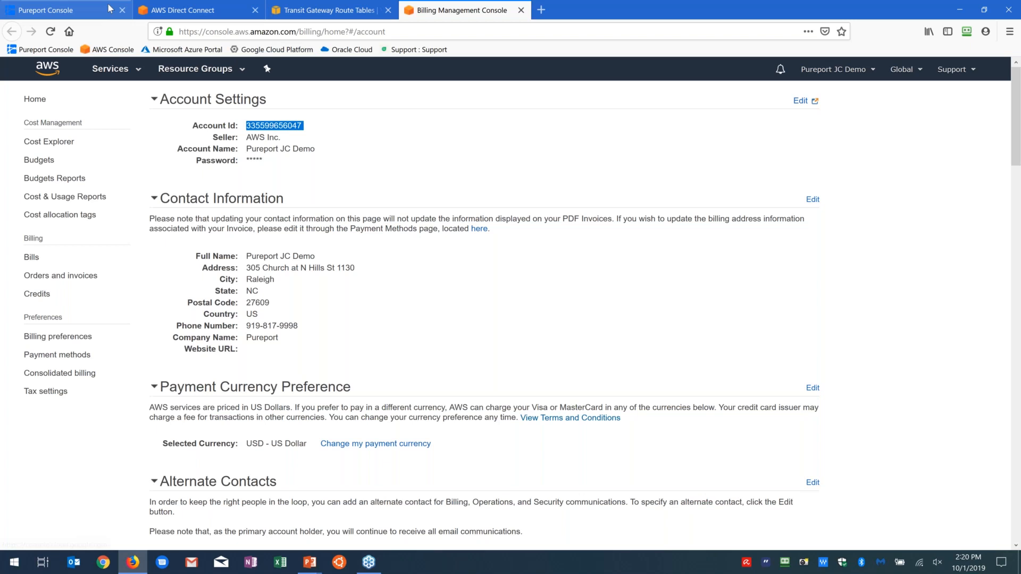
click(79, 10)
key(ctrl+v)
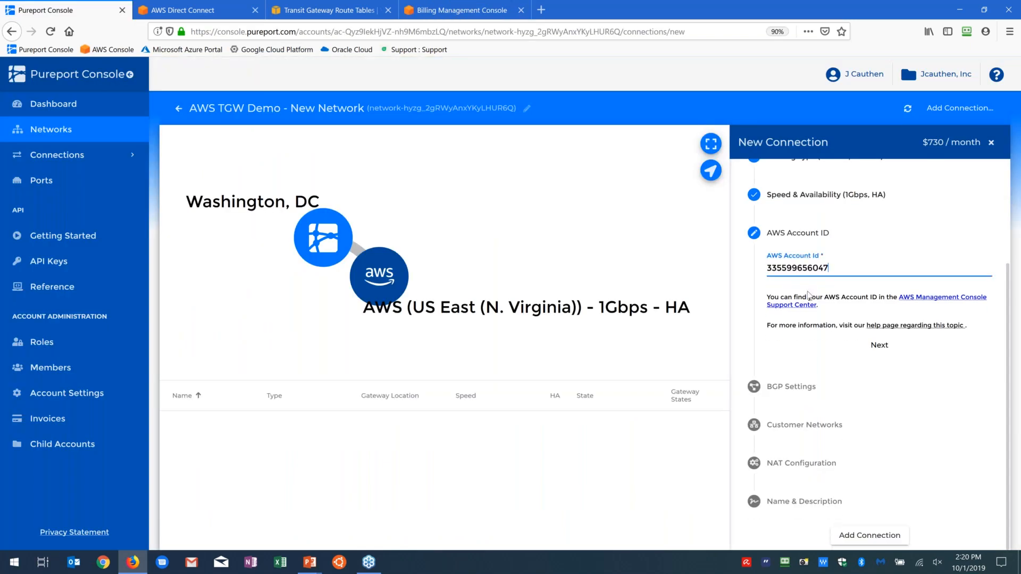
click(880, 345)
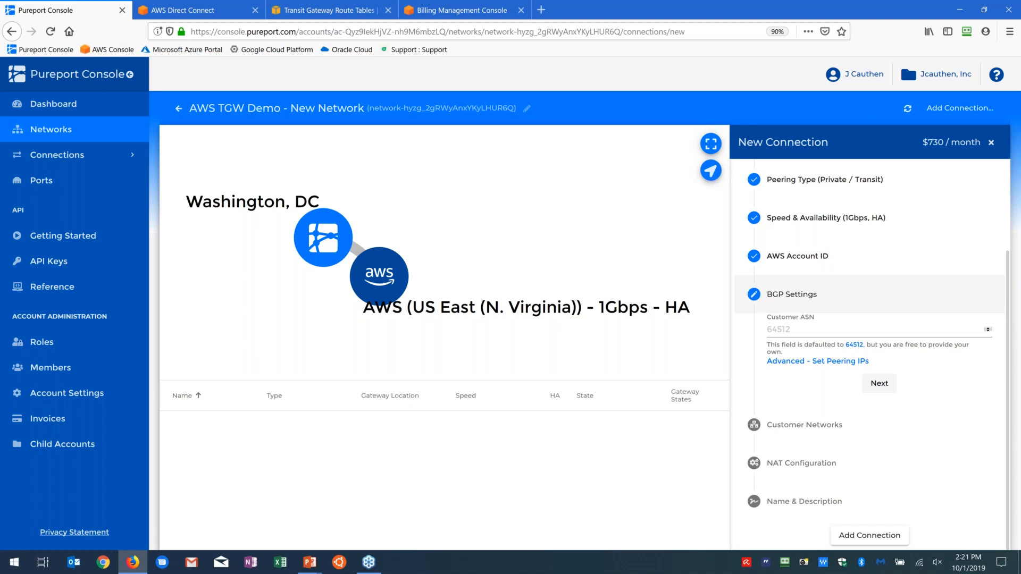
Step: Accept the default BGP settings, add no customer networks, and leave NAT disabled for the connection
click(876, 384)
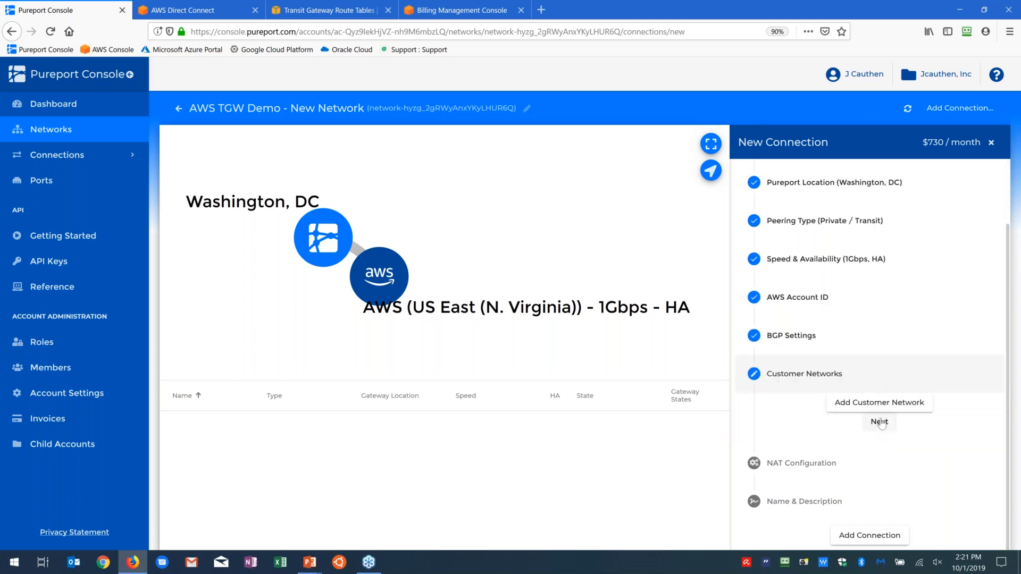
click(880, 422)
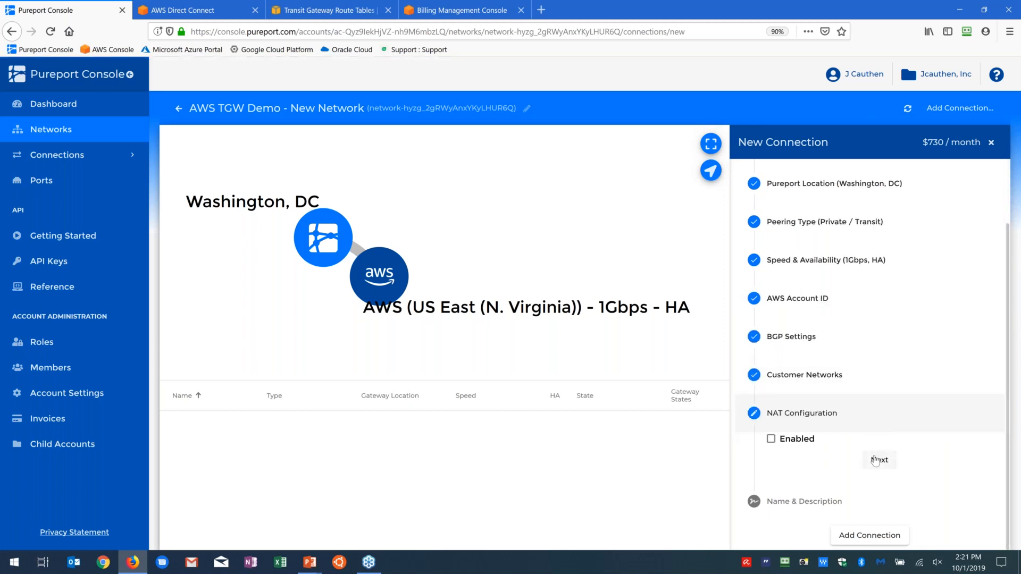
click(875, 460)
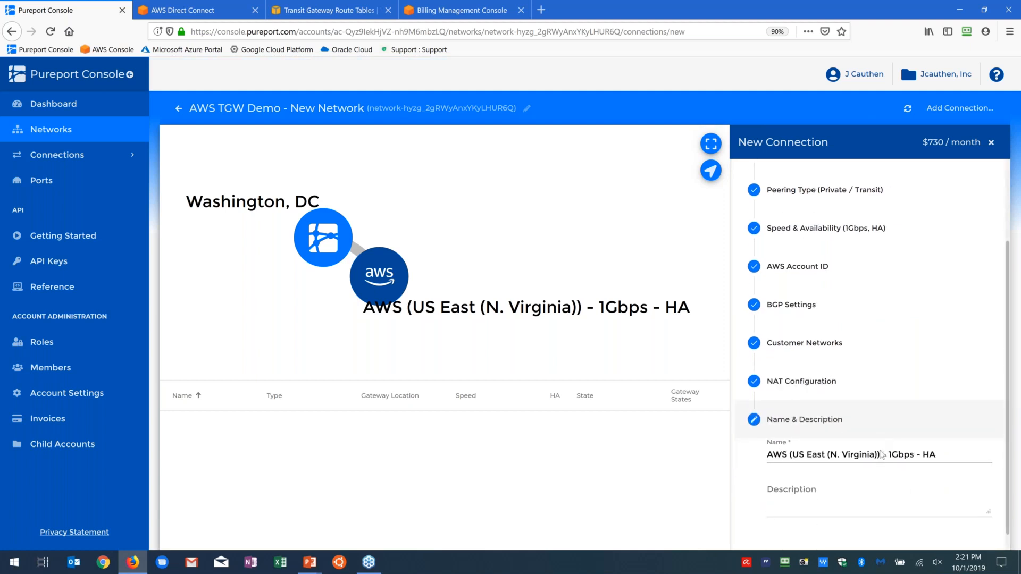
Step: Name the connection "TGW X-Conn - 1Gbps - HA" and add it to the network
drag(880, 455, 720, 448)
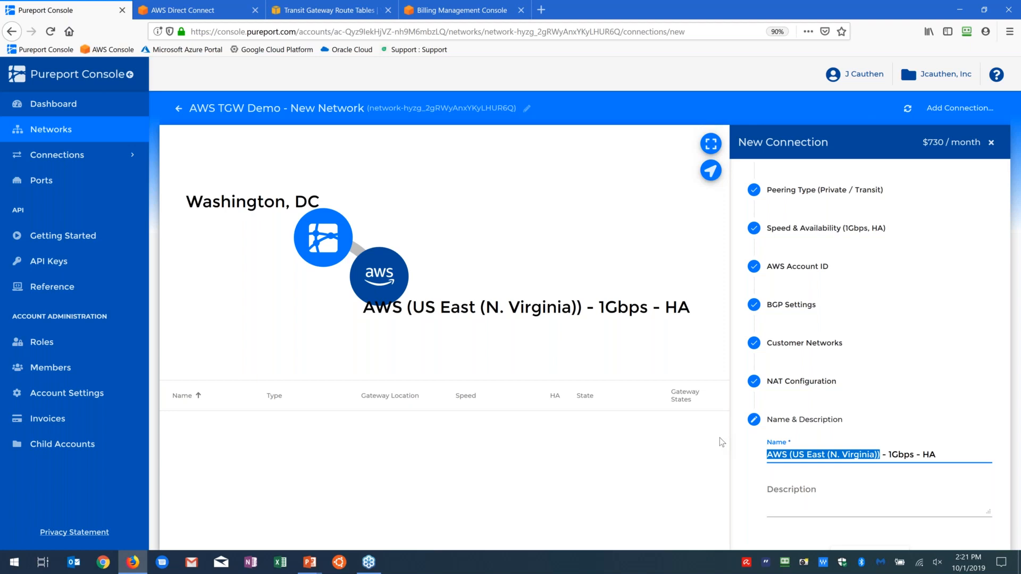
text(TGW)
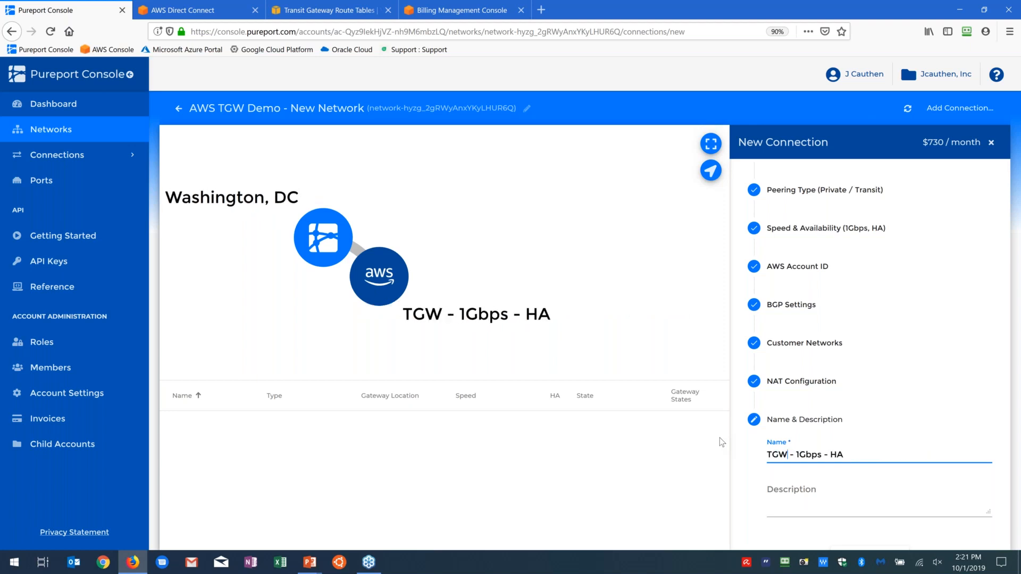
text( X)
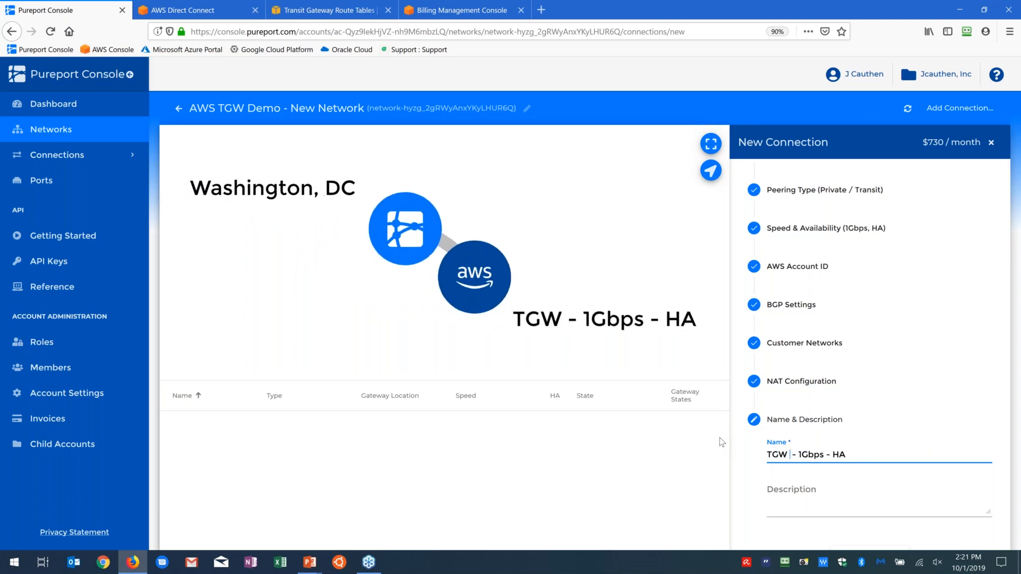
text(-Conn)
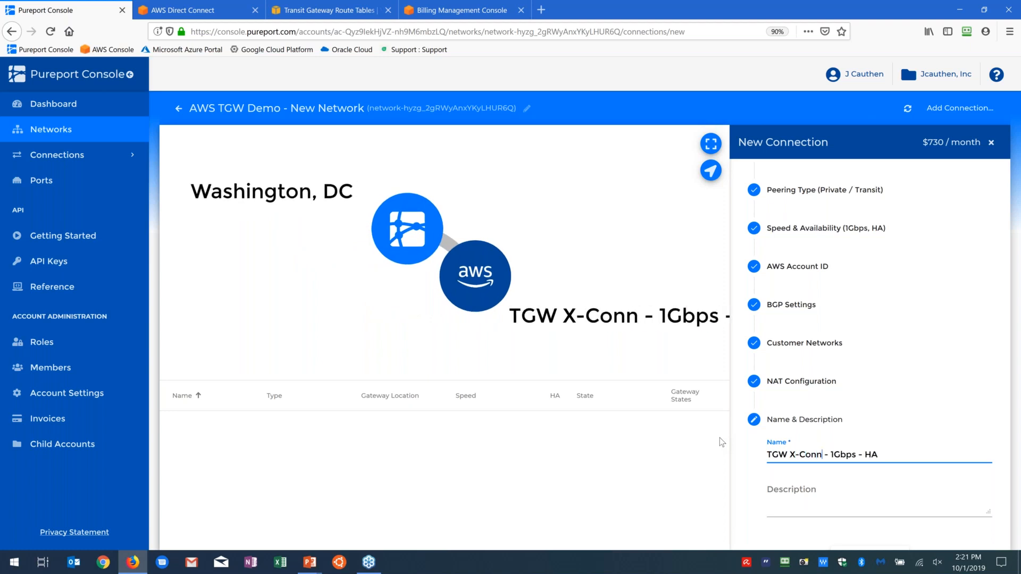
scroll(934, 428, down, 1)
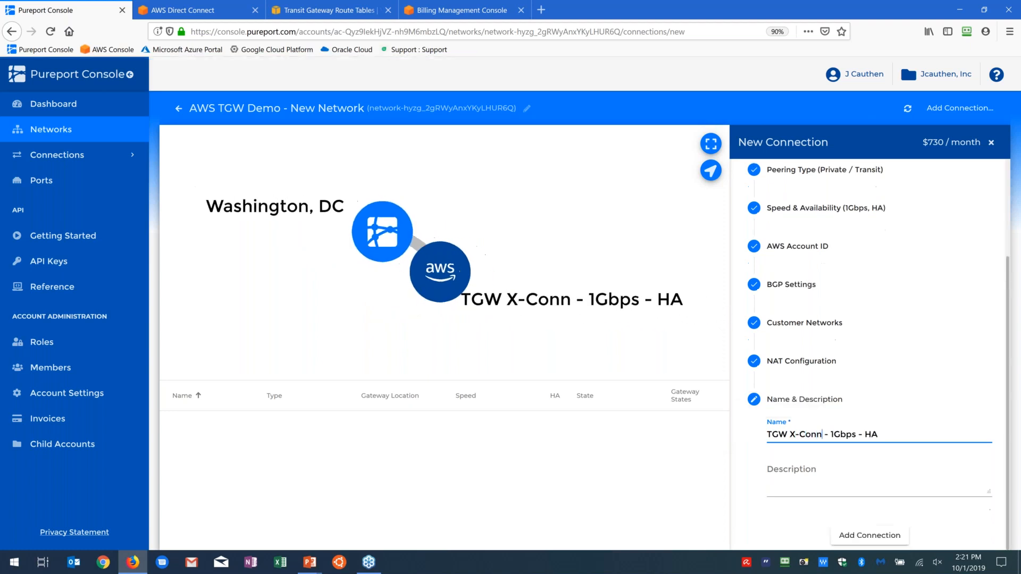
click(870, 535)
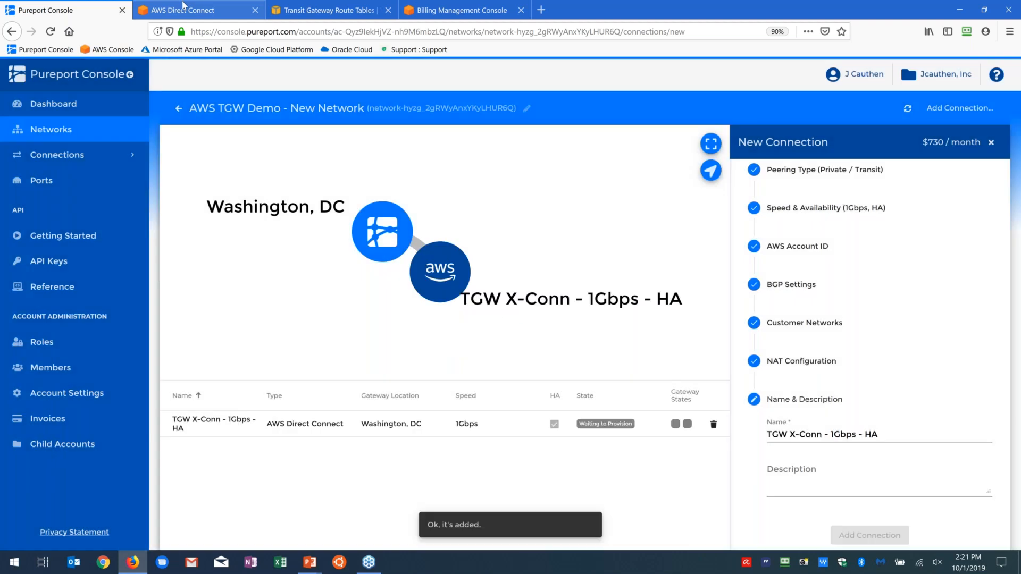
Step: Check the state of the TGW X-Conn connections and the primary one's details in AWS Direct Connect, and return to the Pureport Console
click(183, 10)
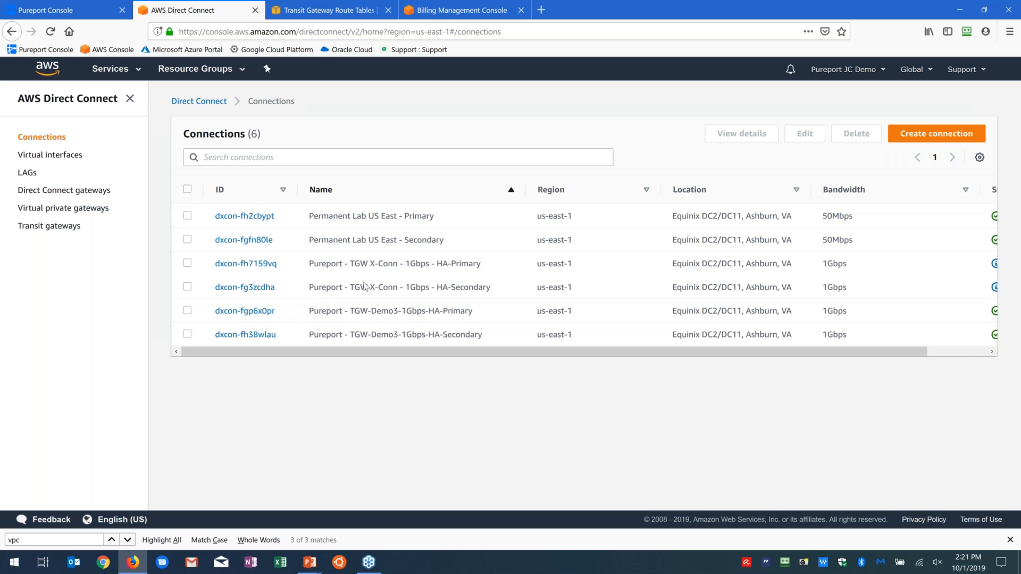
drag(350, 264, 416, 264)
click(441, 300)
drag(463, 351, 700, 391)
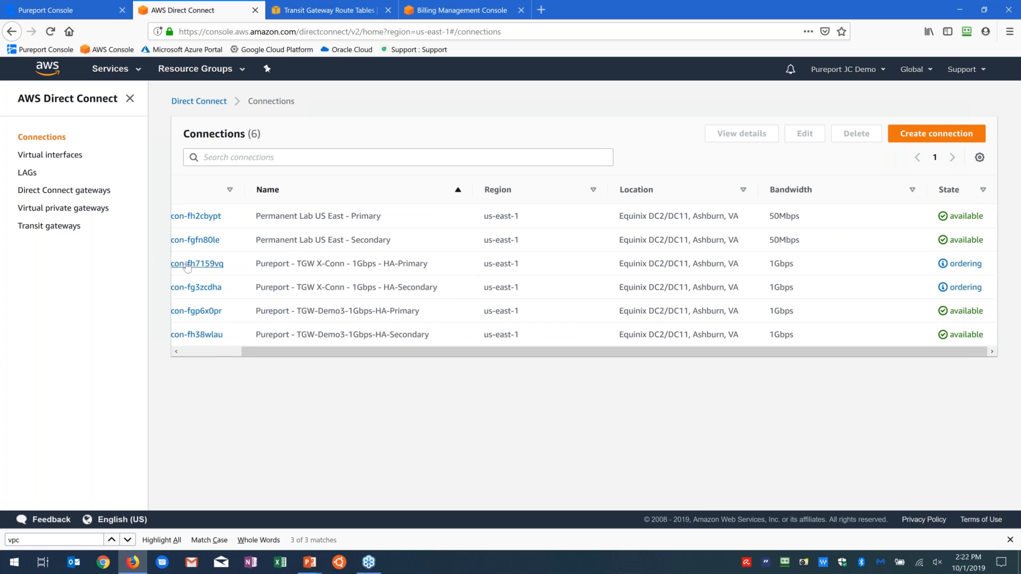
click(216, 263)
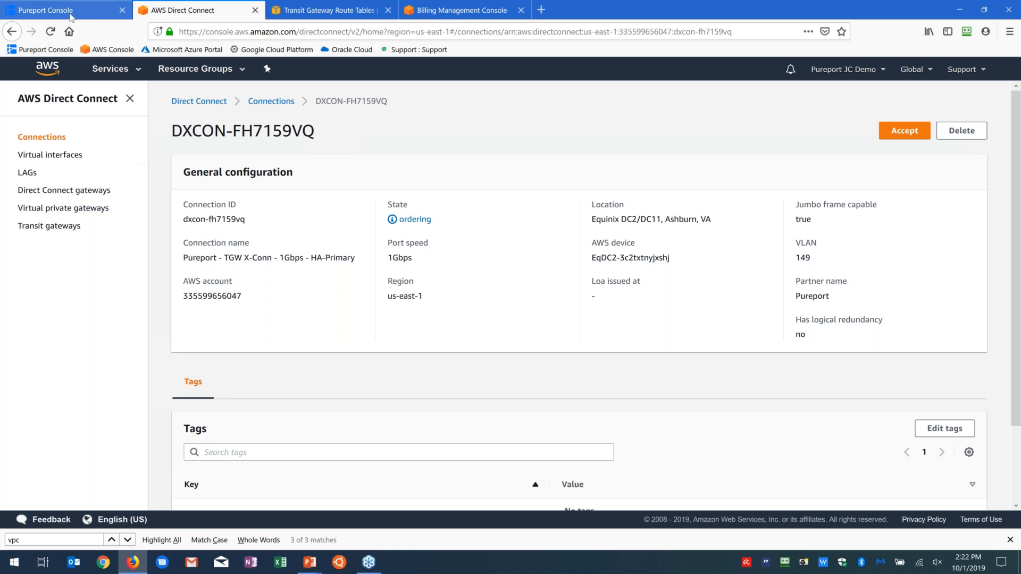
click(71, 12)
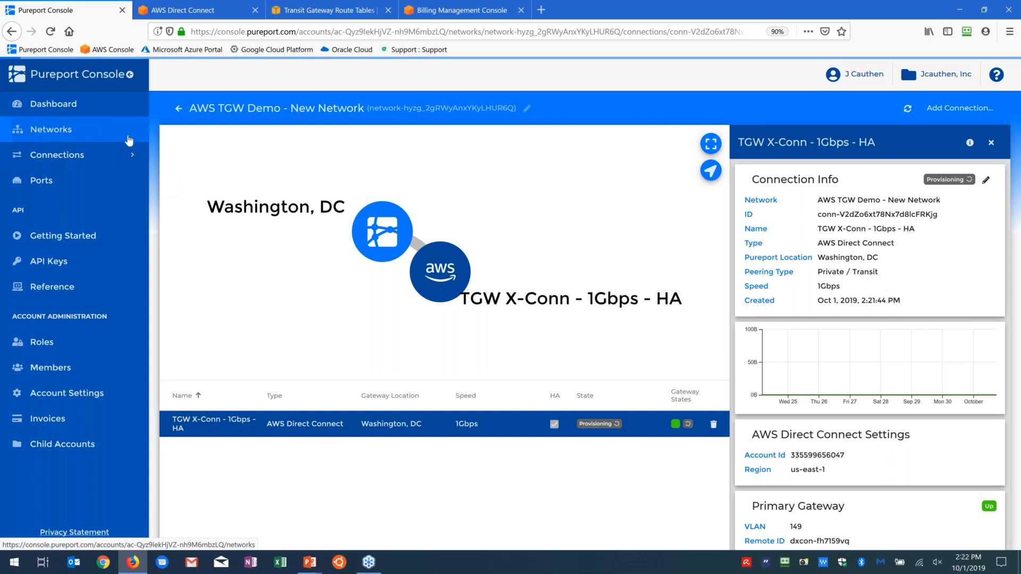
Step: Open the "AWS TGW-Demo - Built Out" network and examine the primary gateway's BGP configuration for its TGW Demo - 1Gbps HA connection
click(31, 130)
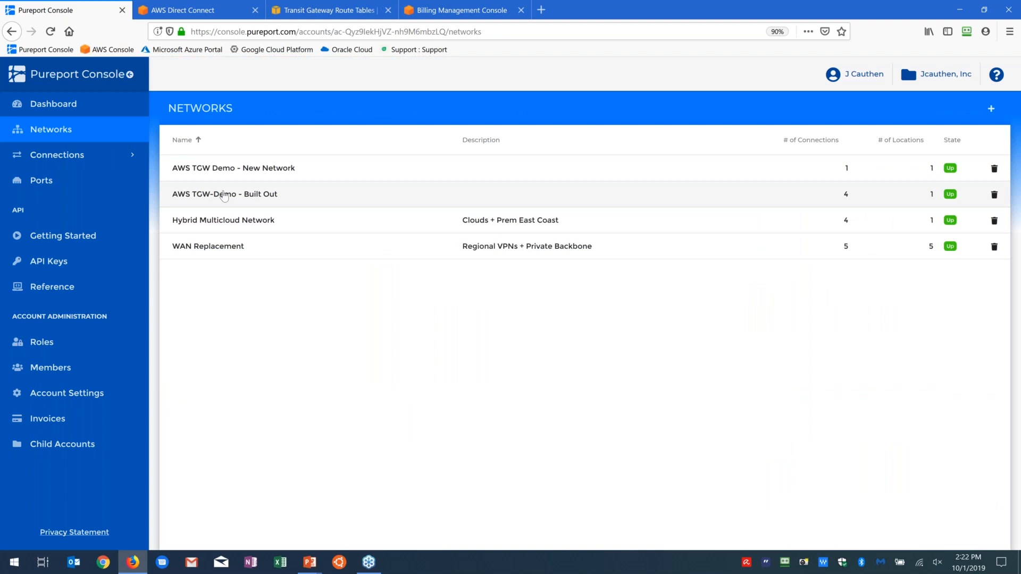
click(224, 195)
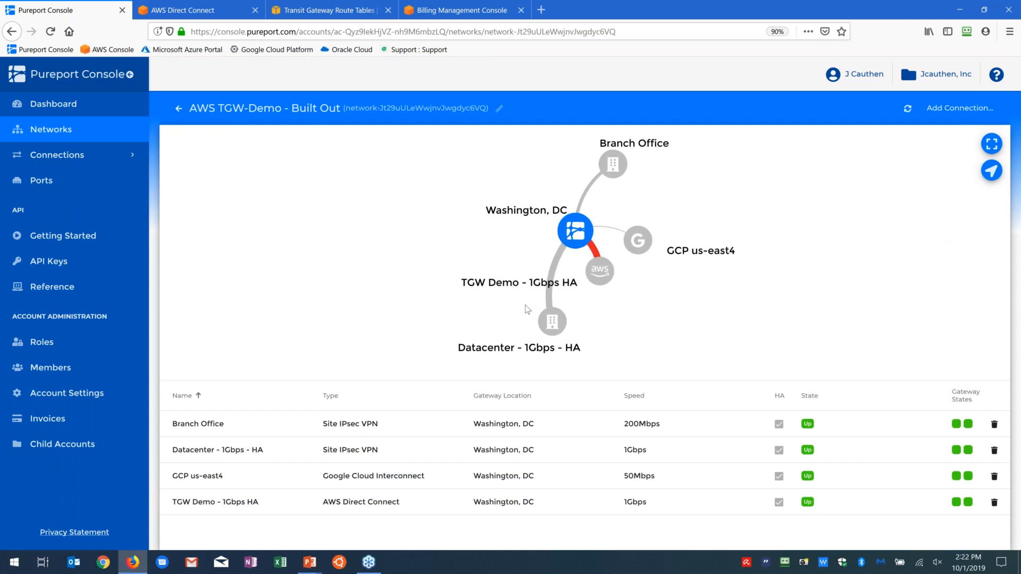
click(600, 278)
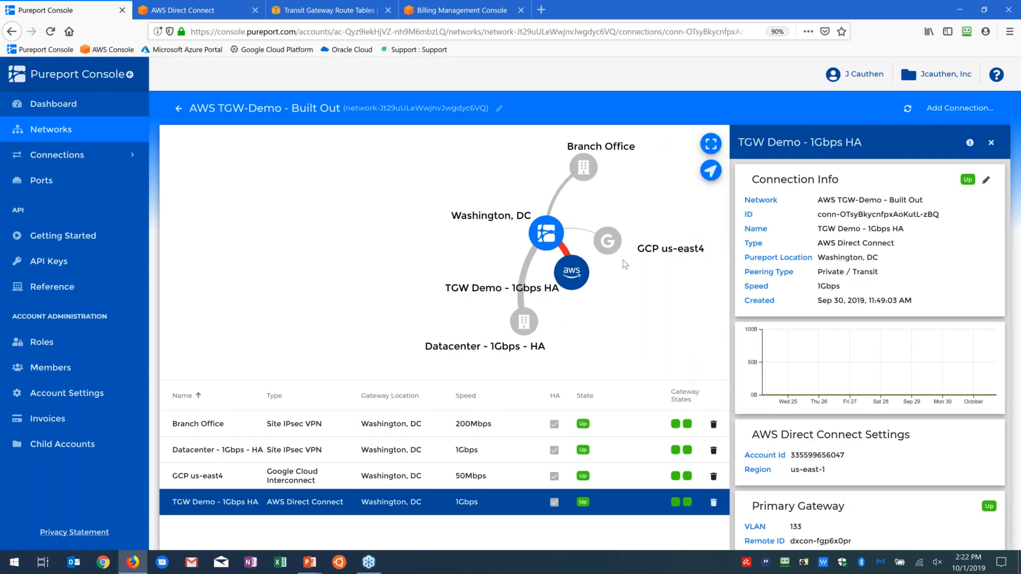
scroll(827, 341, down, 1)
scroll(824, 338, down, 5)
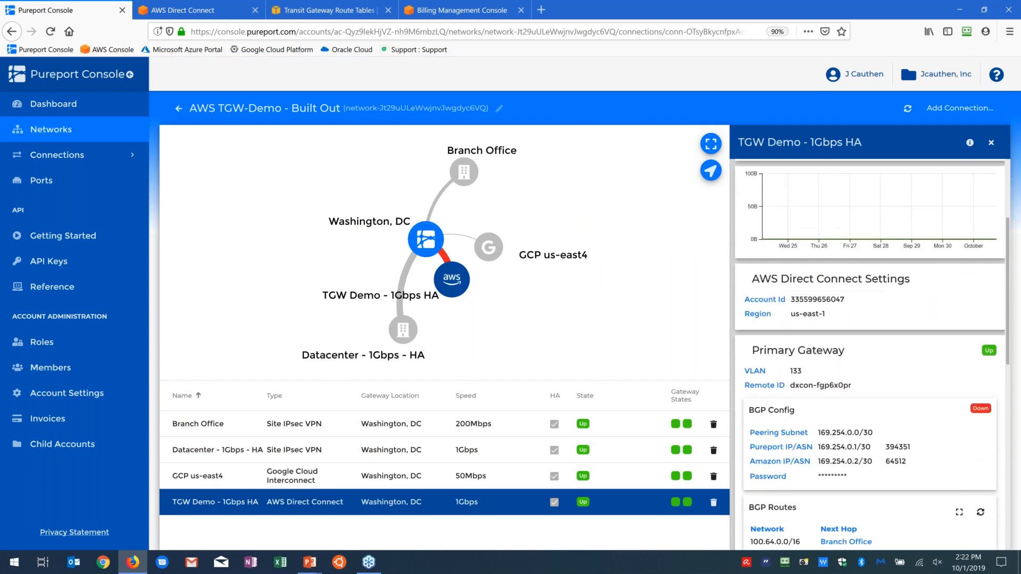
scroll(966, 384, down, 1)
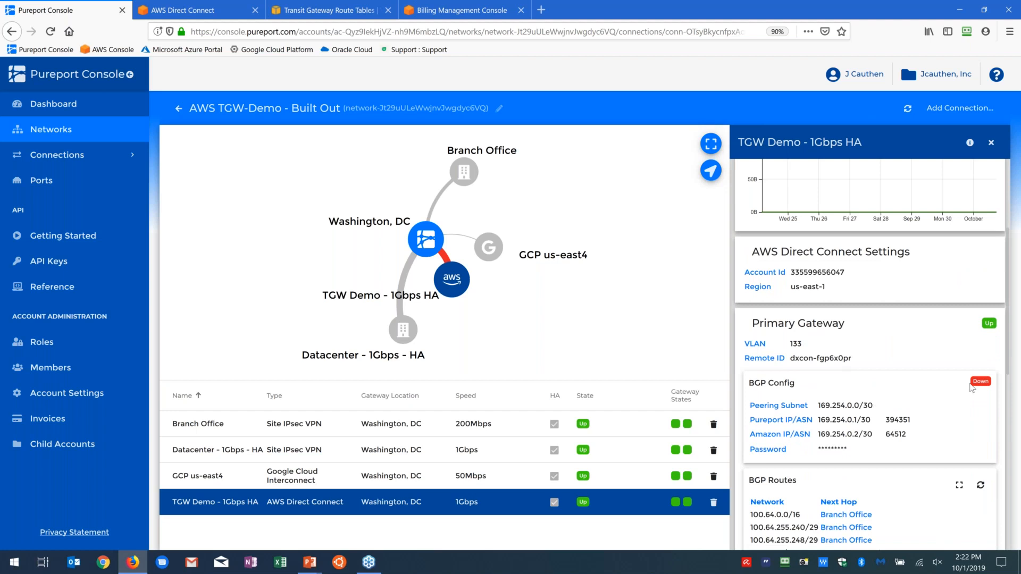
scroll(951, 395, down, 1)
scroll(950, 396, down, 1)
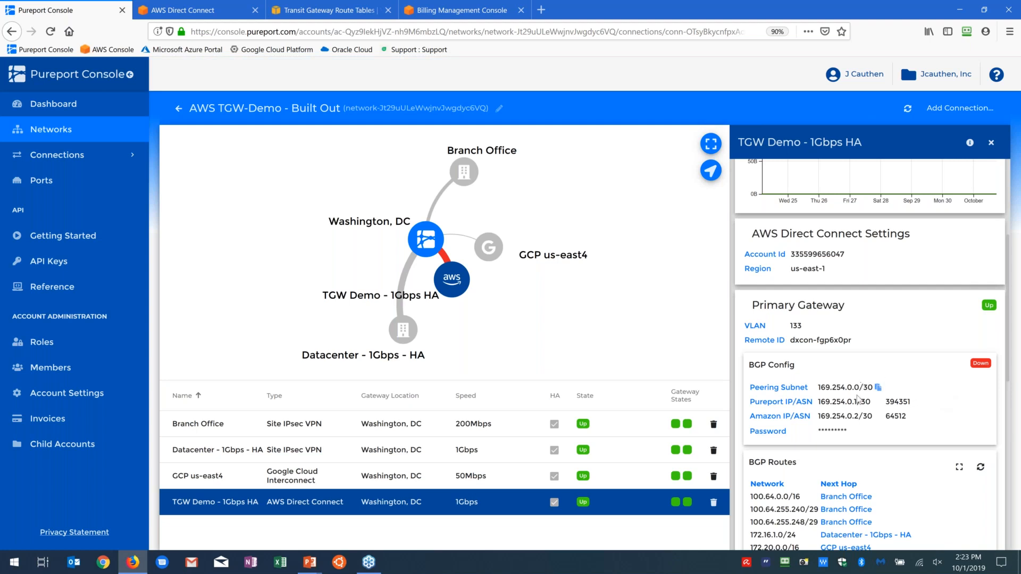
mouse_move(856, 396)
mouse_move(855, 440)
Step: Switch to AWS Direct Connect, open the Pureport - TGW-Demo3-1Gbps-HA-Primary connection, and start creating a virtual interface on it
click(207, 8)
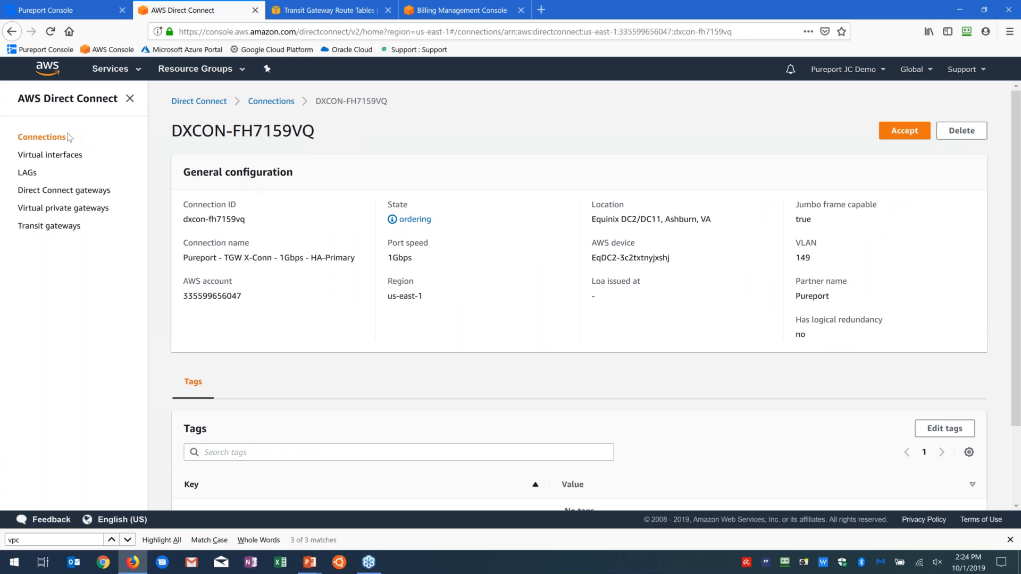
click(271, 101)
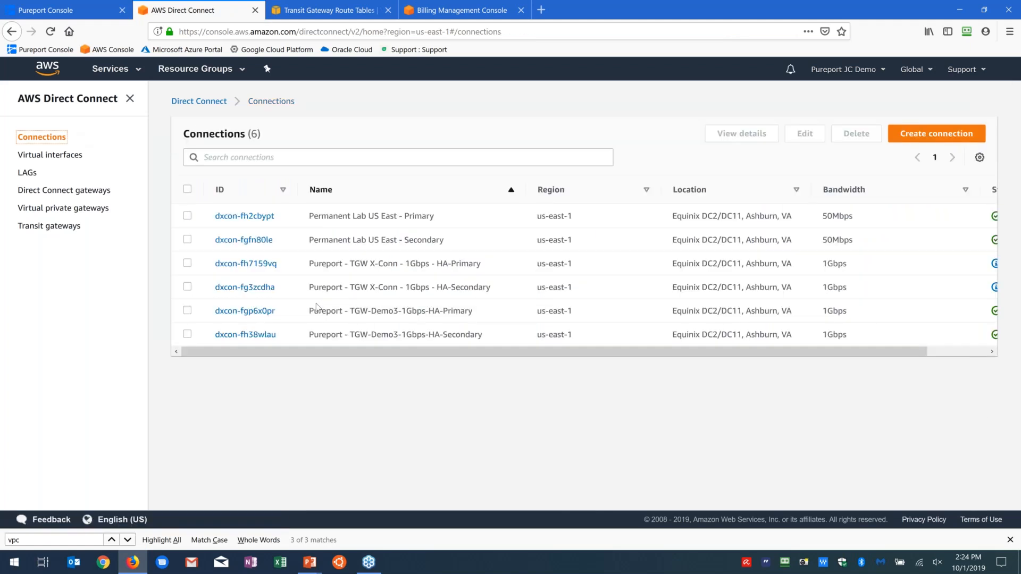
click(268, 311)
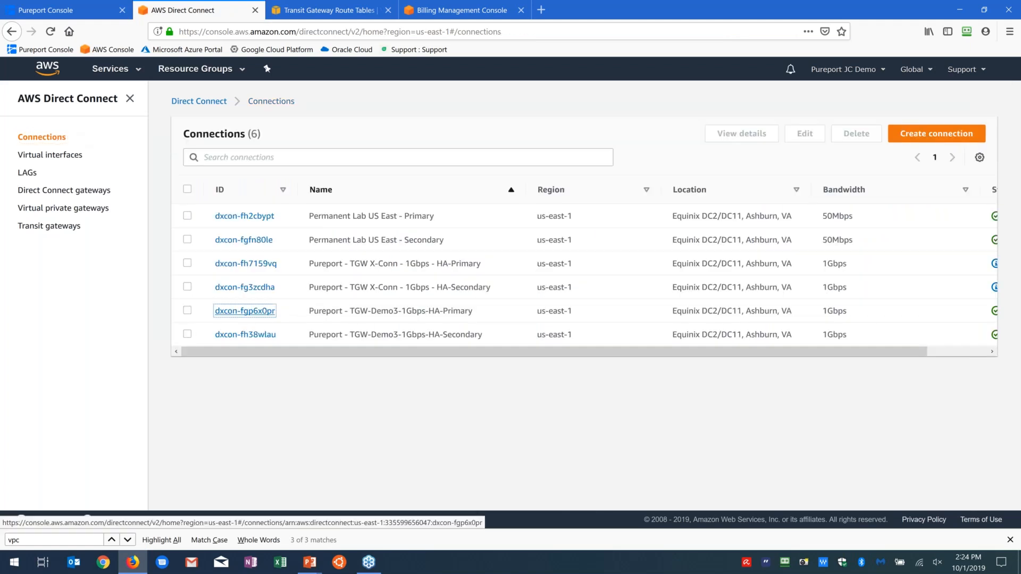
scroll(642, 381, down, 3)
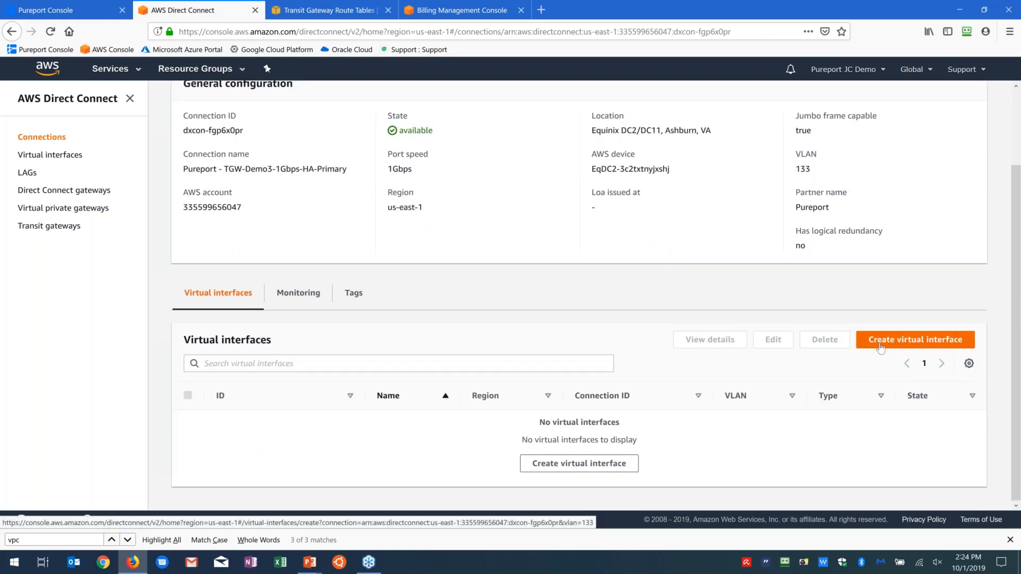
click(881, 346)
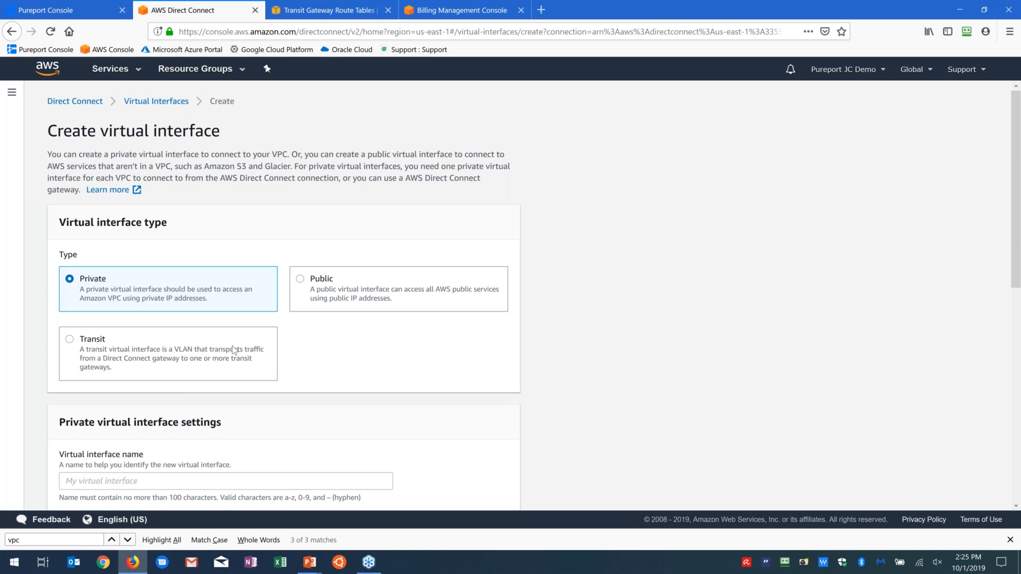
Step: Set the virtual interface type to Transit and name it Transit-VIF3a
click(190, 360)
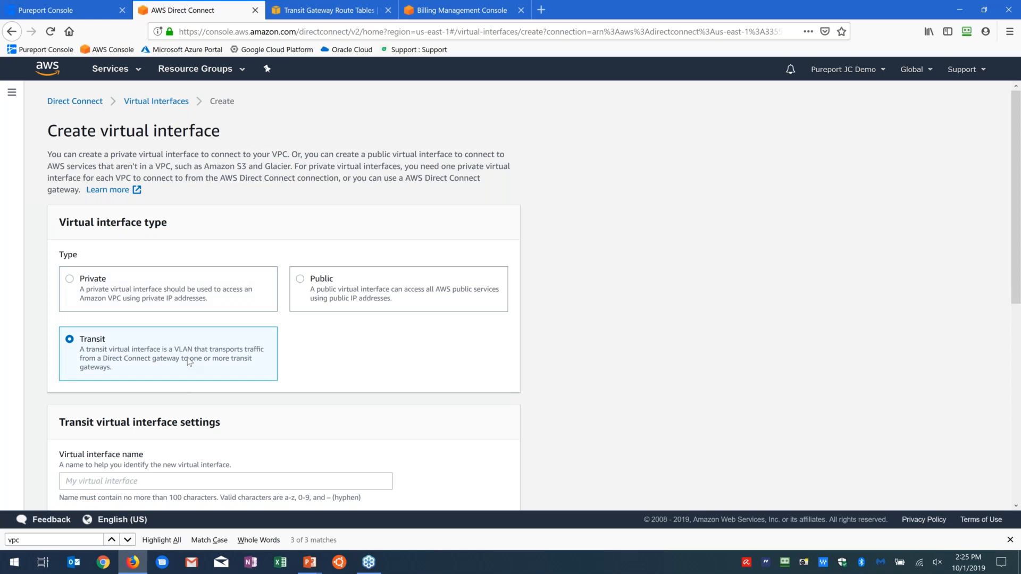
scroll(191, 369, down, 1)
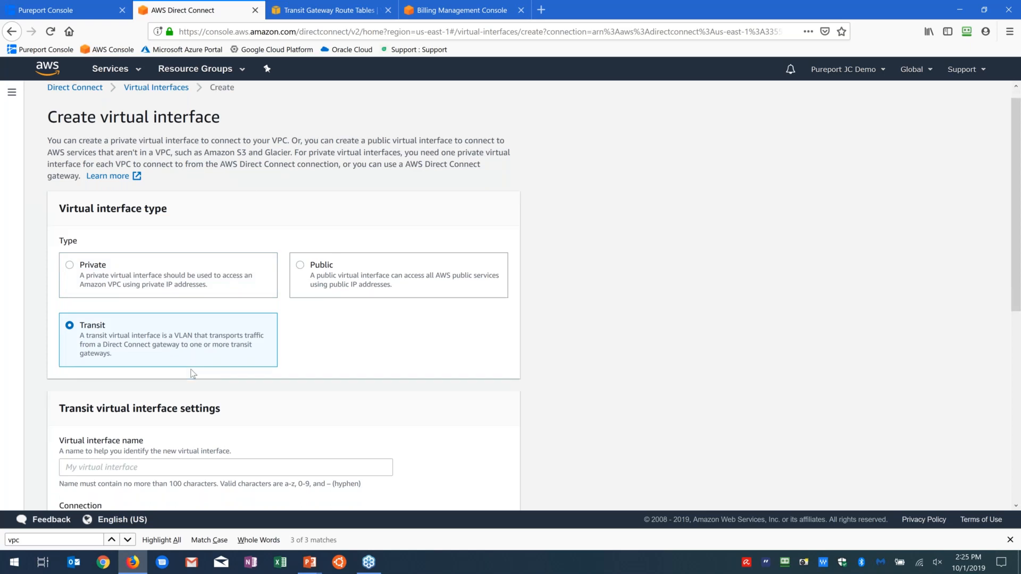
scroll(191, 369, down, 2)
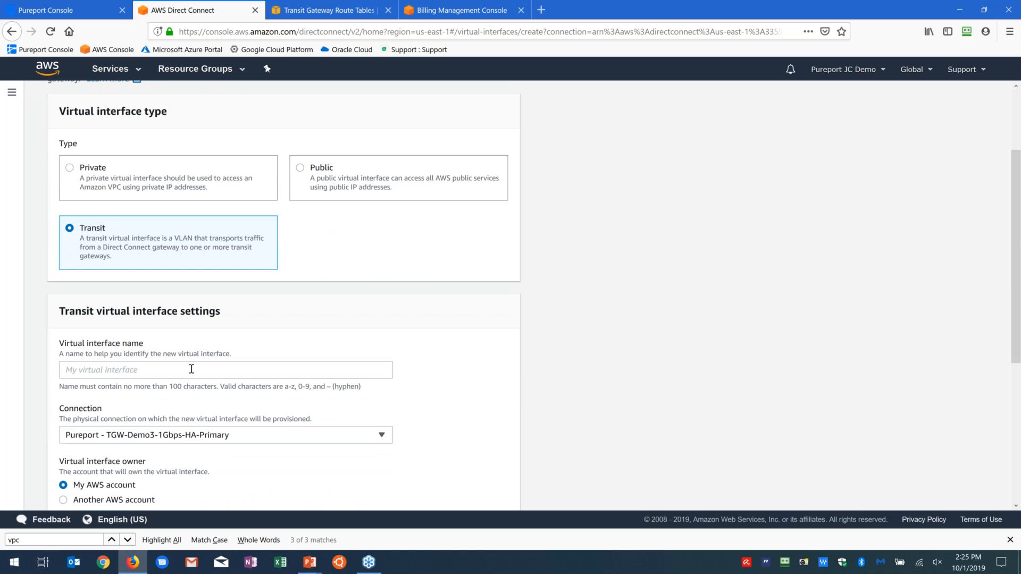
click(192, 370)
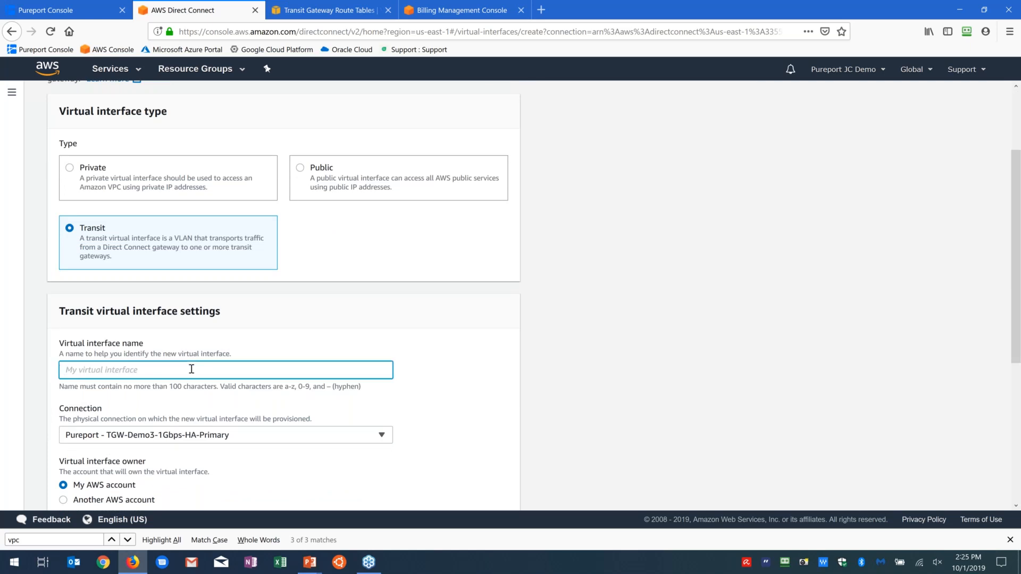
text(tr)
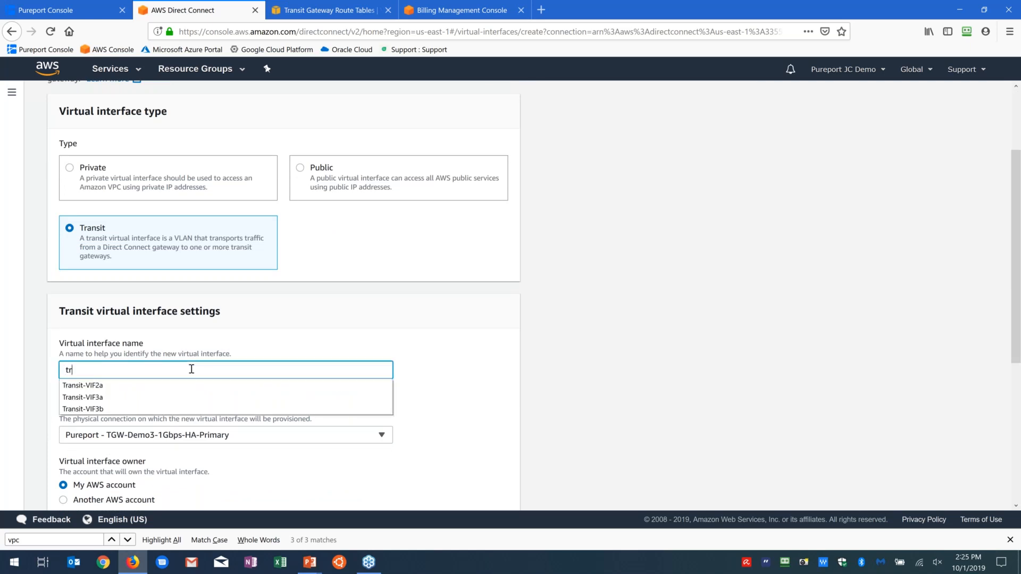
click(106, 398)
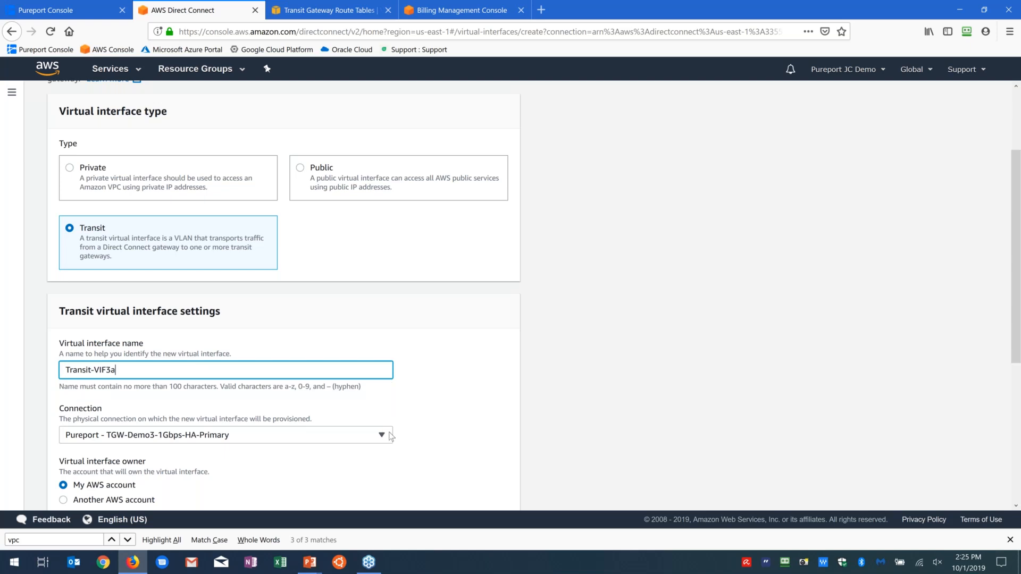
Step: Attach the virtual interface to the "DCGW - Transit Gateway Demo" Direct Connect gateway and set its BGP ASN to 394351
scroll(224, 394, down, 3)
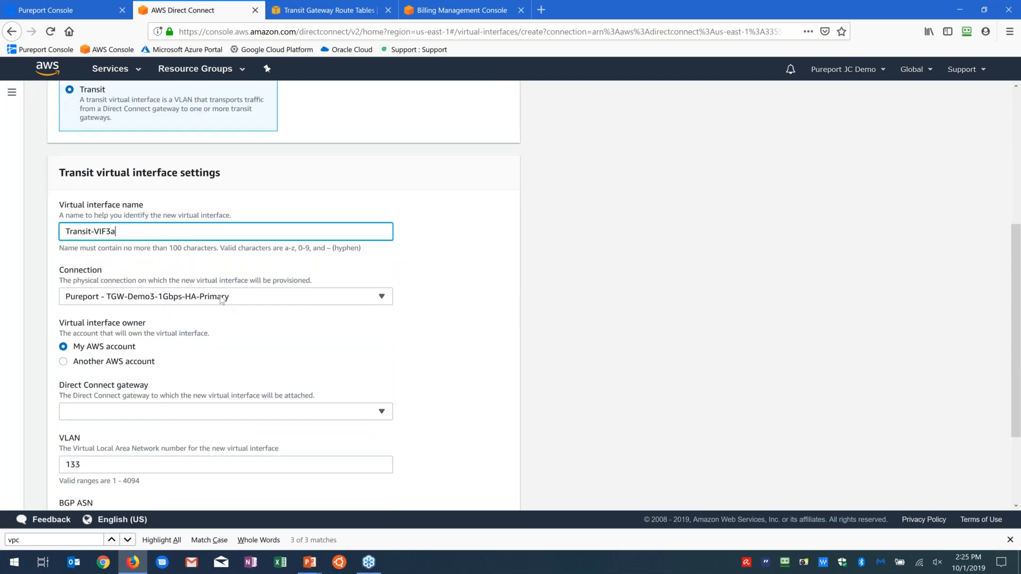
click(221, 411)
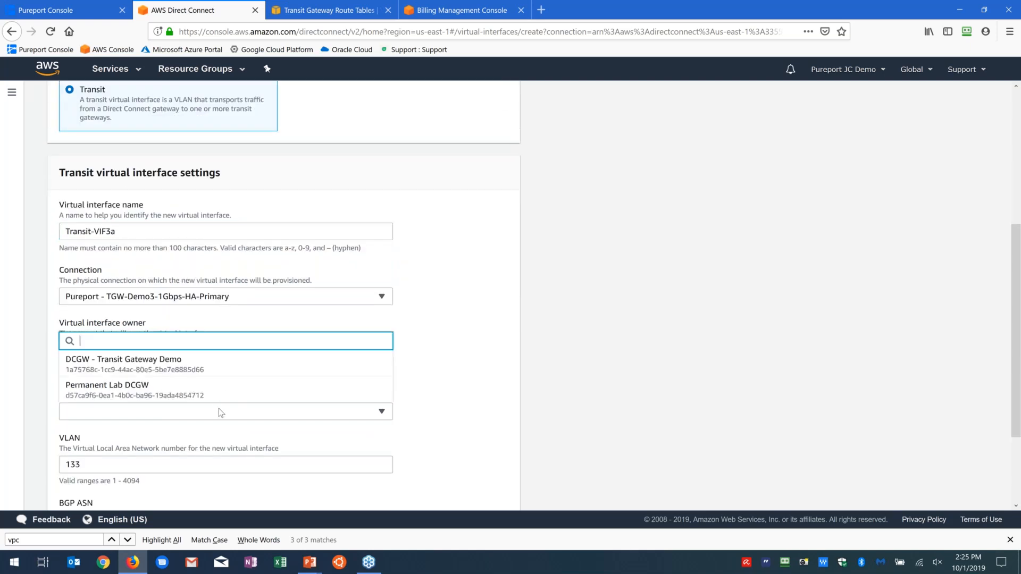
click(200, 372)
scroll(210, 383, down, 2)
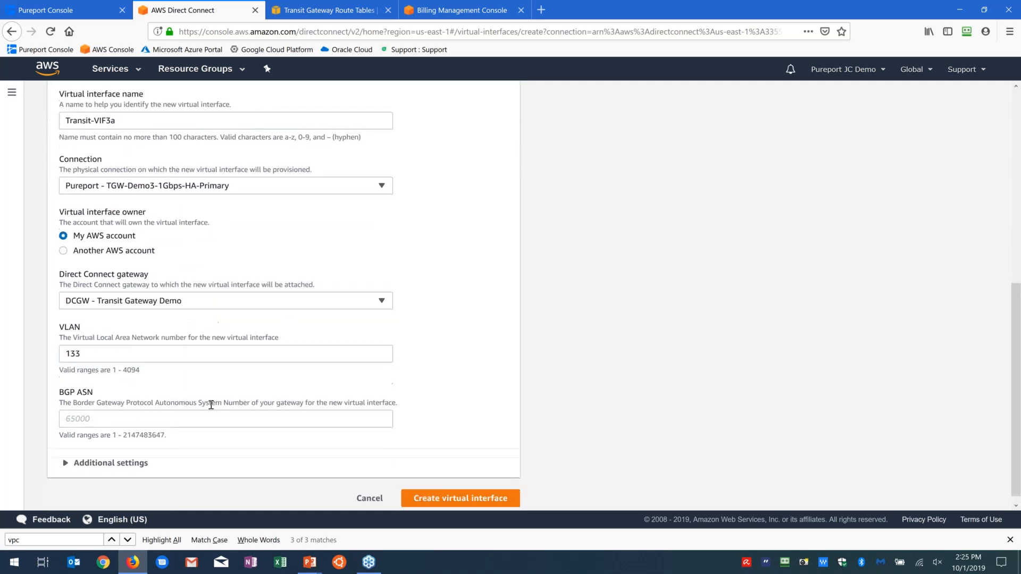
click(226, 417)
key(ctrl+v)
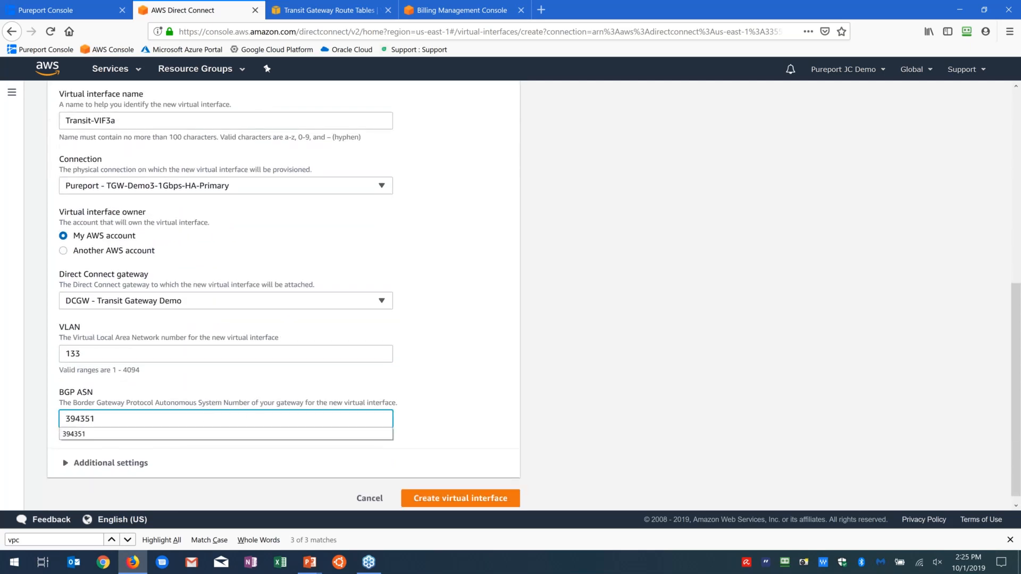
Step: In the additional settings, fill in your router peer IP with the primary gateway's Pureport IP, 169.254.0.1/30, copied from the Pureport Console
click(62, 464)
scroll(62, 465, down, 4)
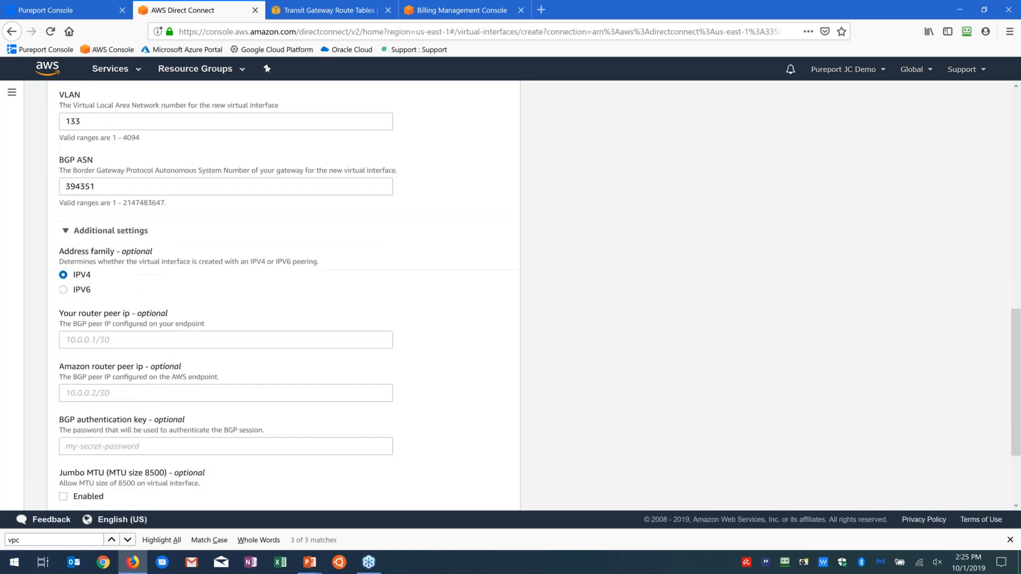
click(104, 7)
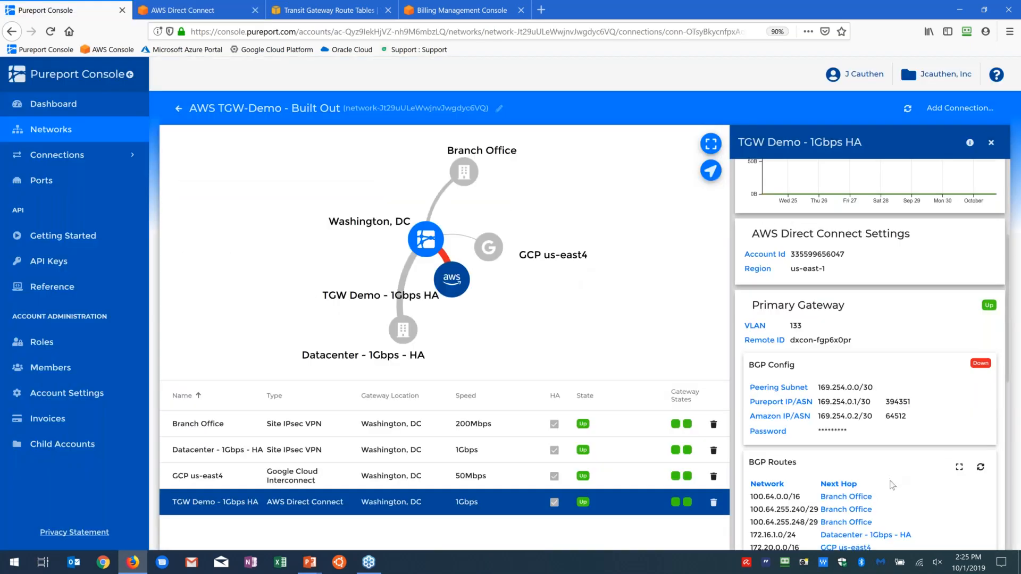
scroll(892, 485, down, 1)
click(877, 375)
key(ctrl+Tab)
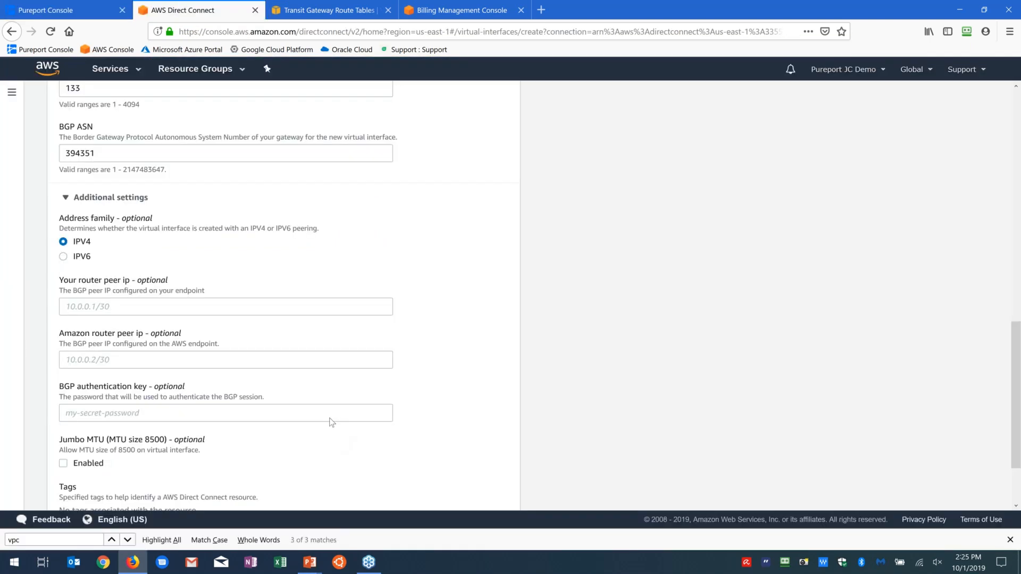
click(327, 307)
text(169.254.0.1/30)
Step: Set the Amazon router peer IP to 169.254.0.2/30
click(303, 357)
text(169.254.0.1/30)
key(Left)
key(Left)
key(Left)
key(shift+Left)
text(2)
key(Tab)
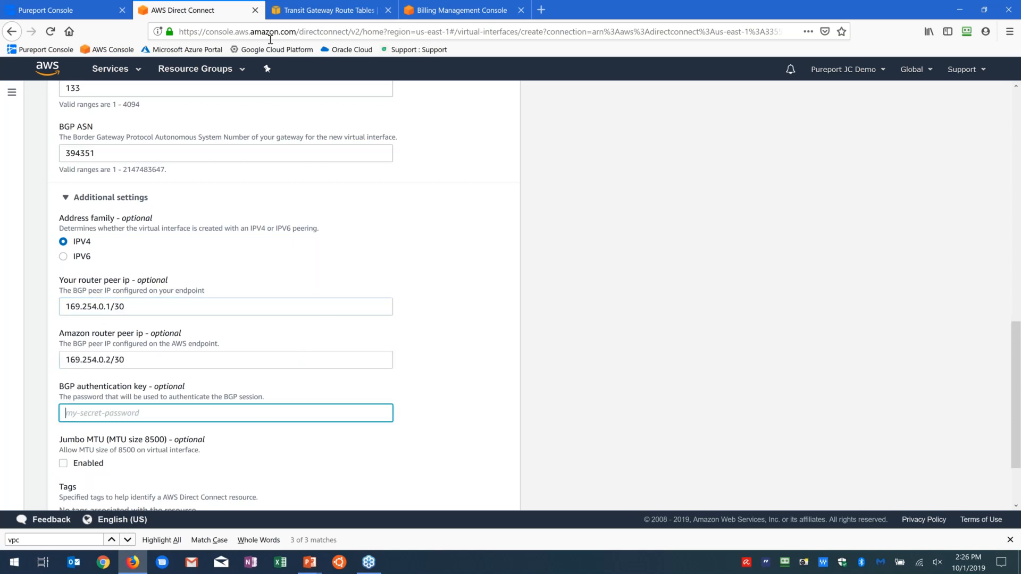
Step: Copy the primary gateway's BGP password from the Pureport Console into the BGP authentication key and create the virtual interface
click(46, 9)
click(853, 404)
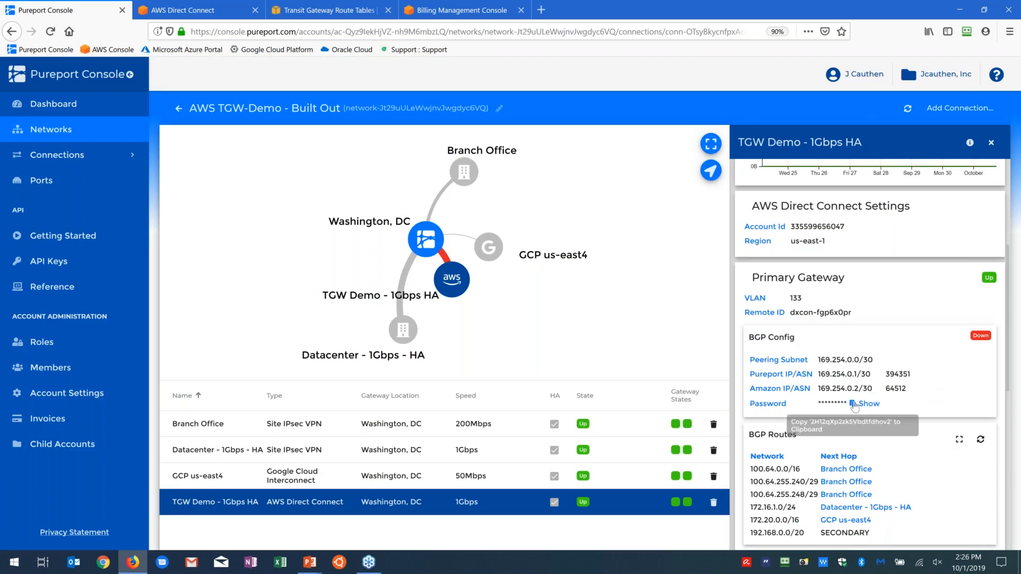
key(ctrl+Tab)
key(ctrl+v)
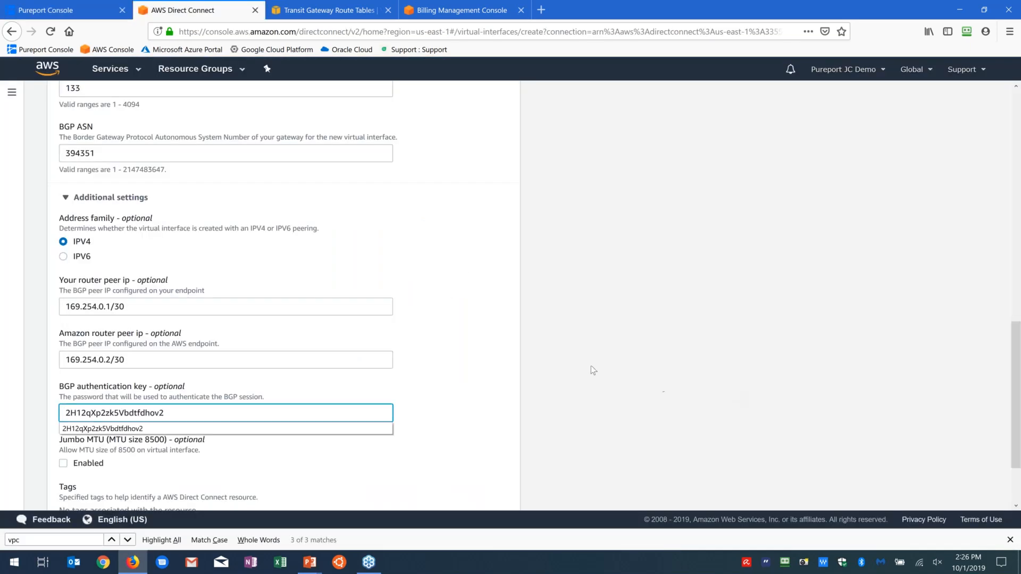
scroll(453, 344, down, 3)
click(452, 485)
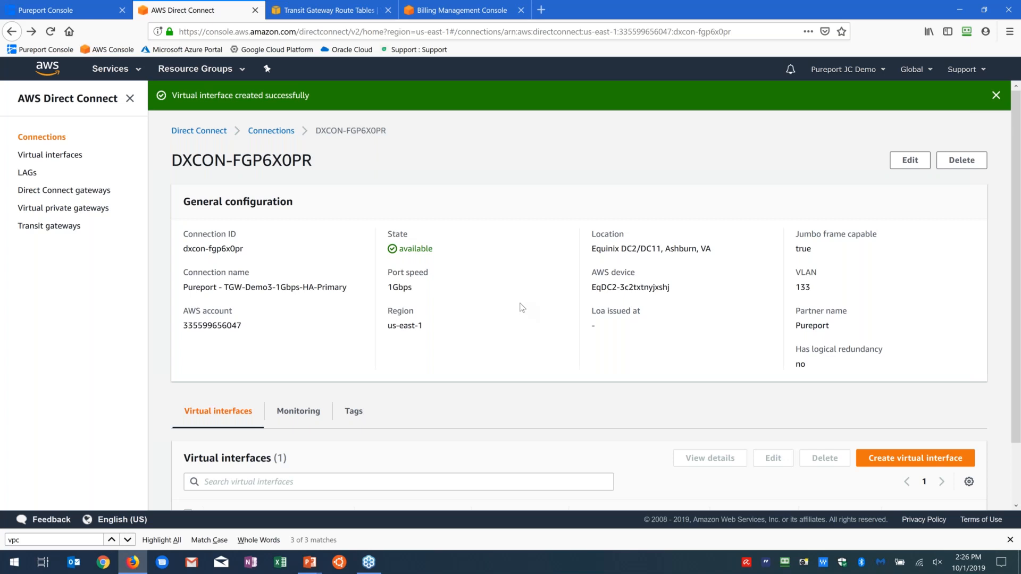
Step: Check the state of Transit-VIF3a among the virtual interfaces and open the details of Transit-VIF3b
scroll(722, 339, down, 2)
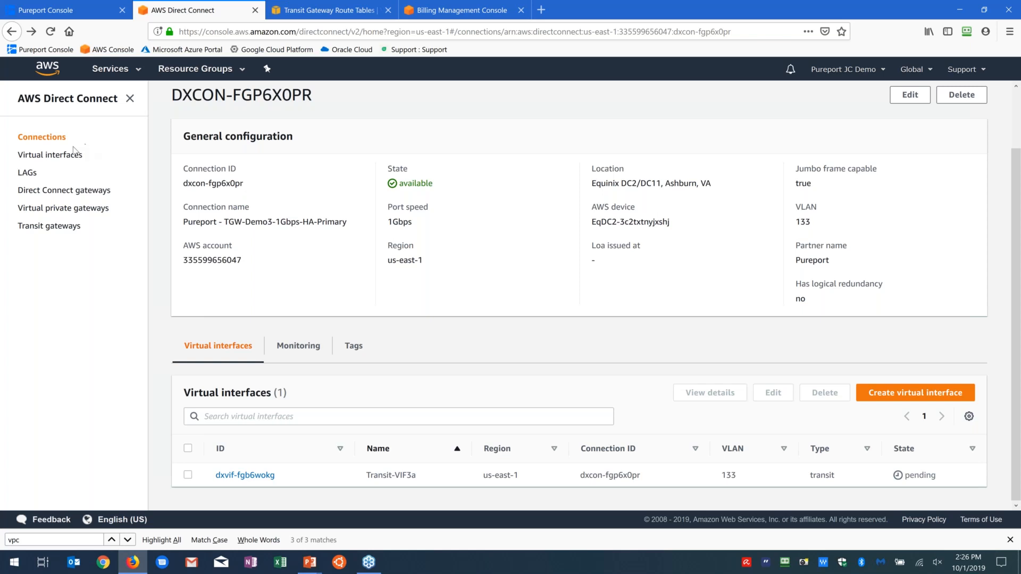
click(69, 160)
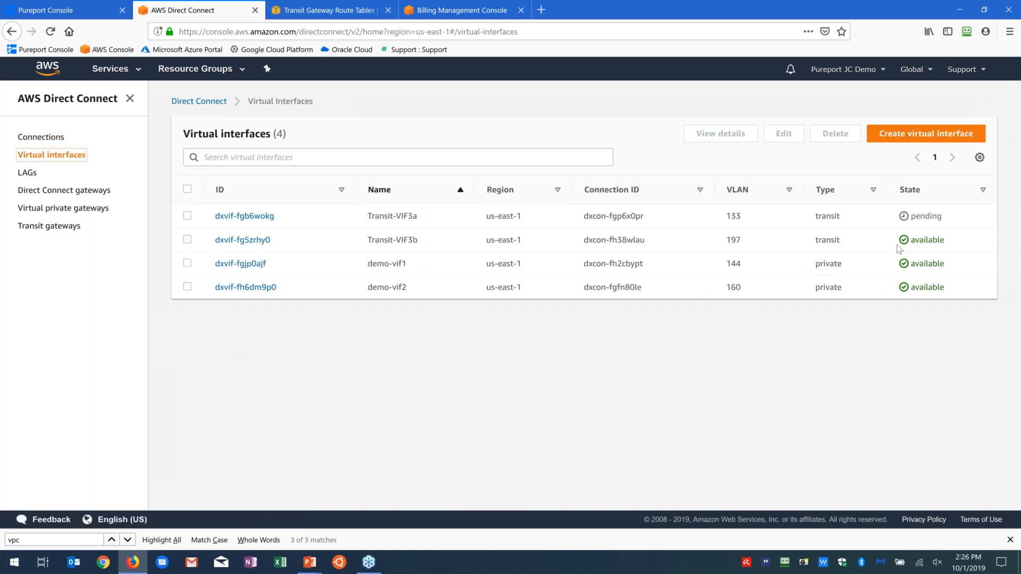
click(242, 240)
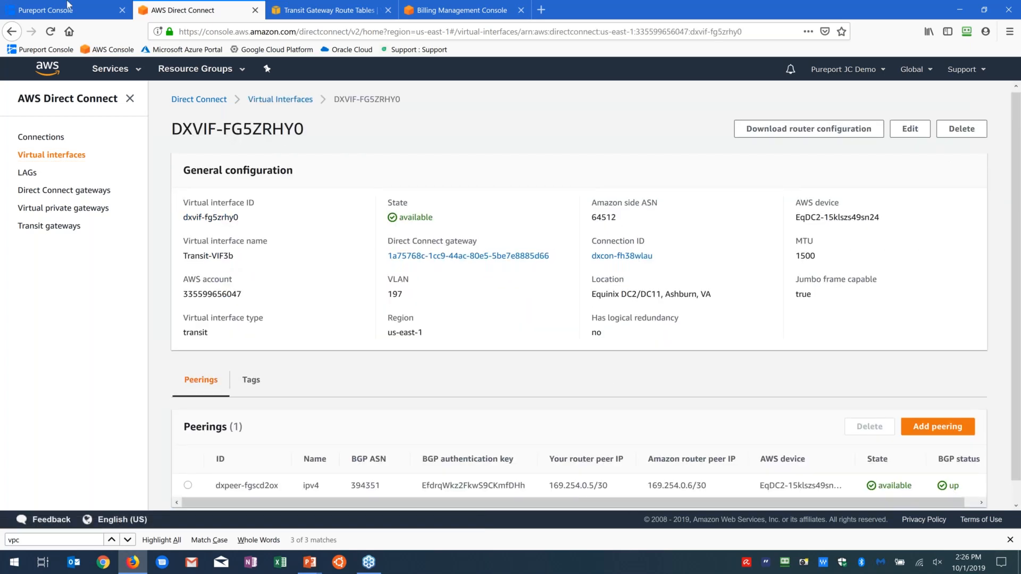
Step: Review the secondary gateway's BGP configuration in the Pureport Console, and switch to the Transit Gateway Route Tables page in AWS
click(22, 5)
scroll(872, 351, down, 5)
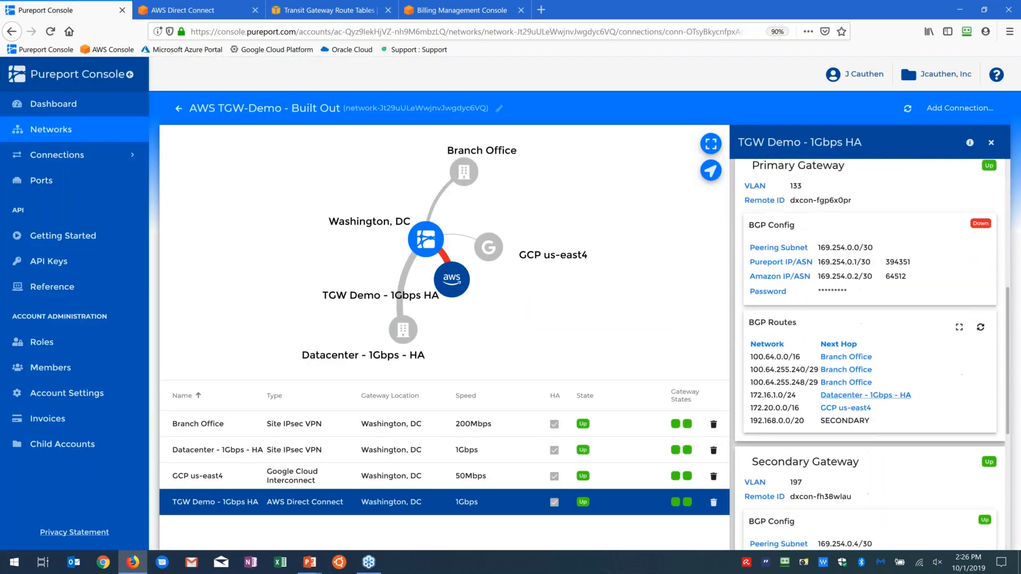
scroll(851, 393, down, 1)
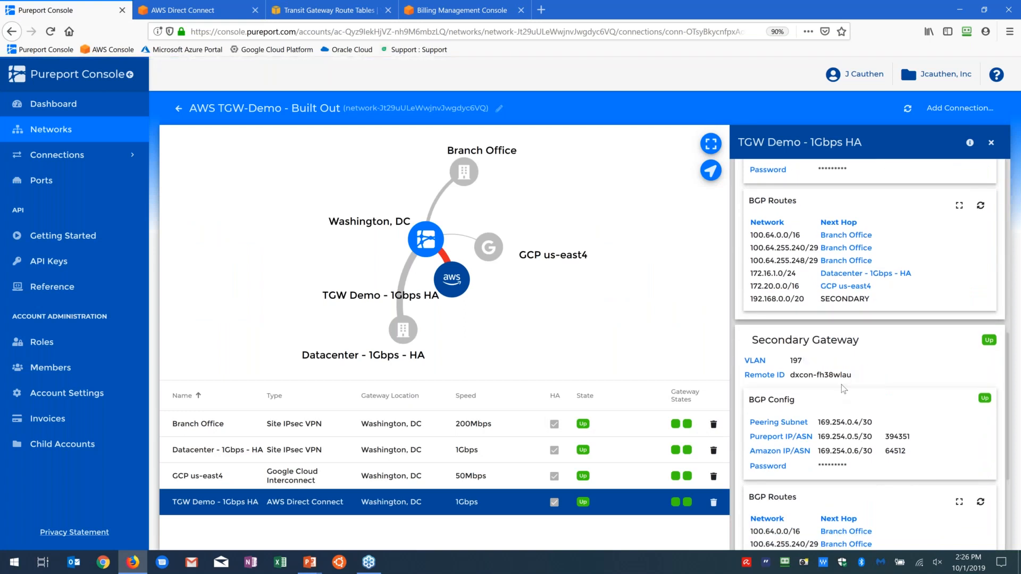
click(328, 10)
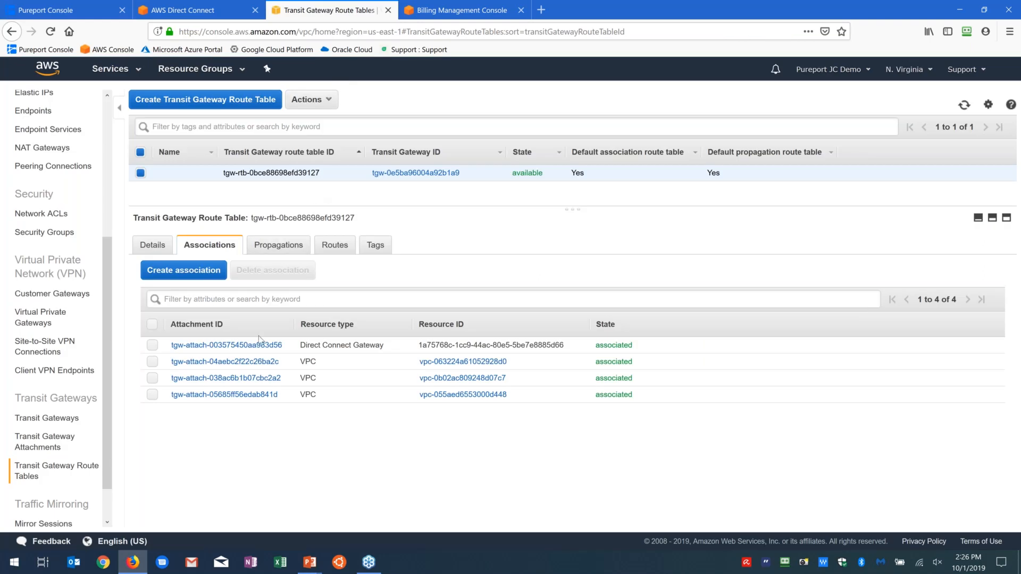
Step: View the transit gateway route table's routes, and check the allowed prefixes in the gateway associations of DCGW - Transit Gateway Demo
click(333, 246)
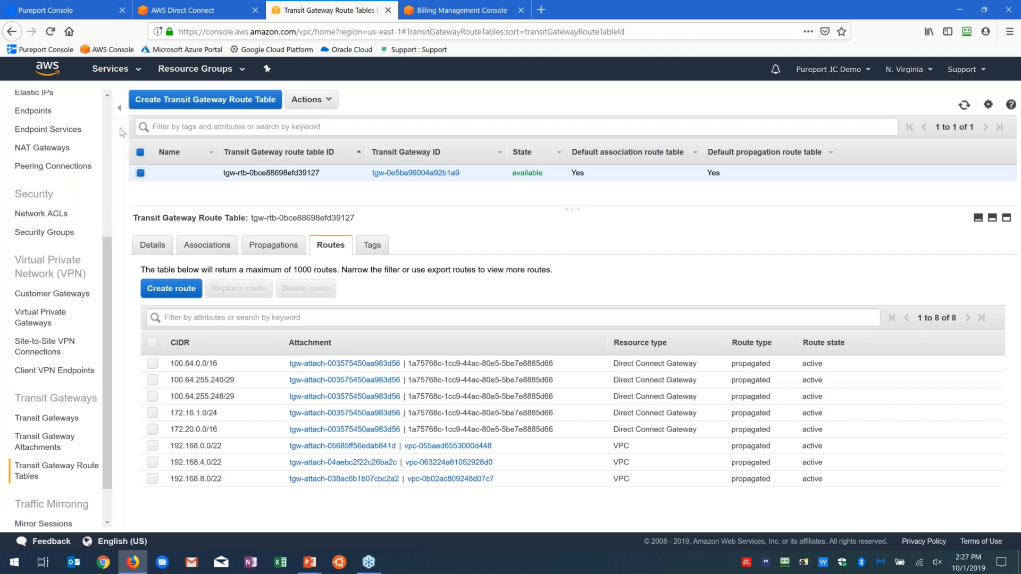
click(184, 10)
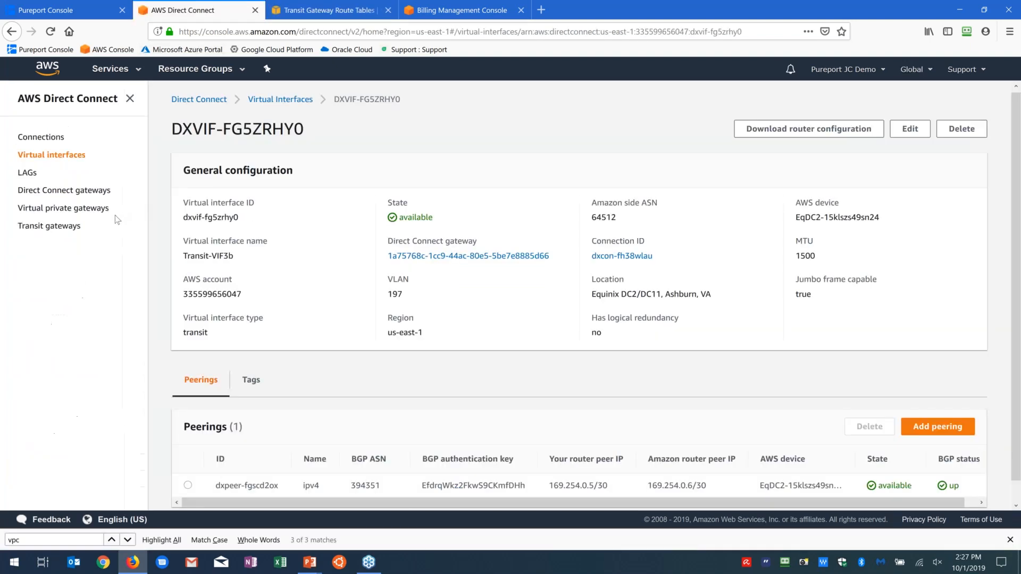
click(63, 190)
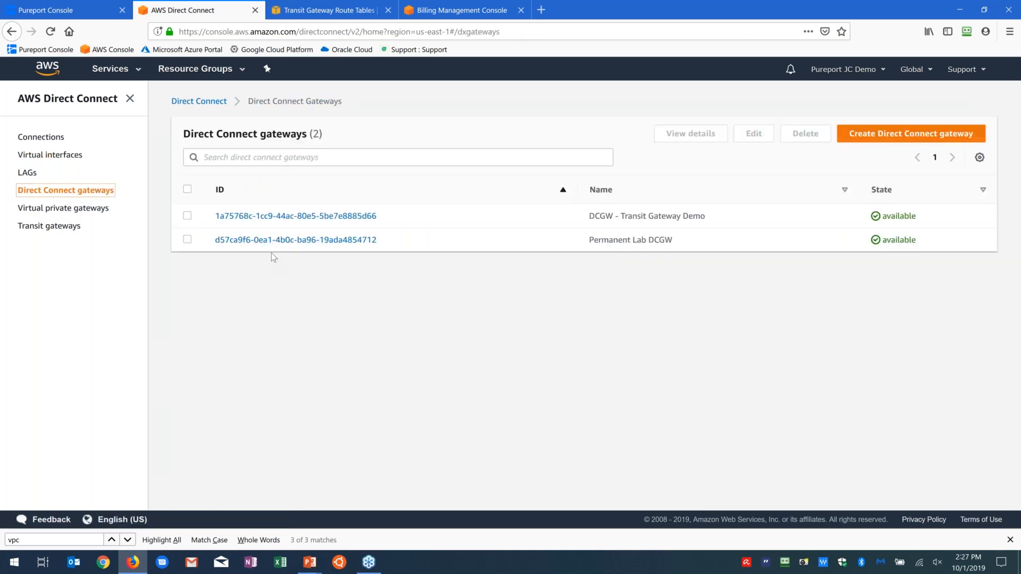
click(272, 216)
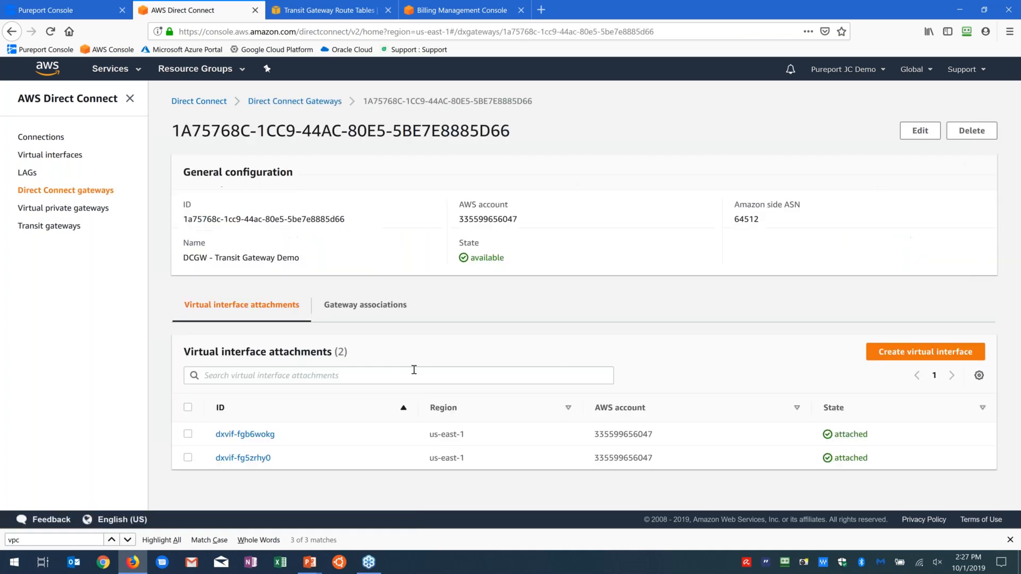
click(372, 306)
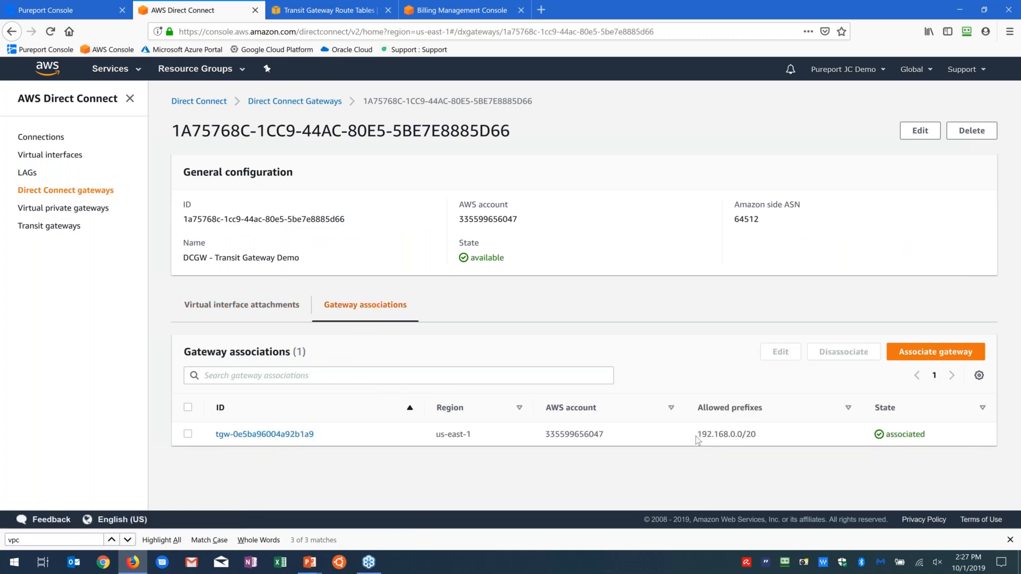
drag(696, 434, 757, 434)
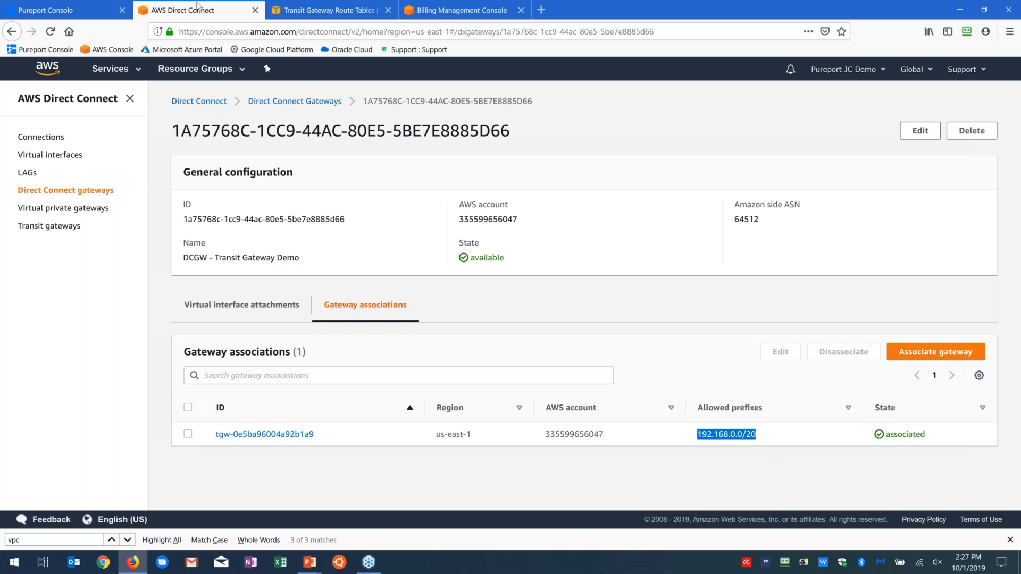
Step: Switch to the Pureport Console, refresh the primary gateway's BGP routes for TGW Demo - 1Gbps HA and check the 192.168.0.0/20 next hop
click(64, 10)
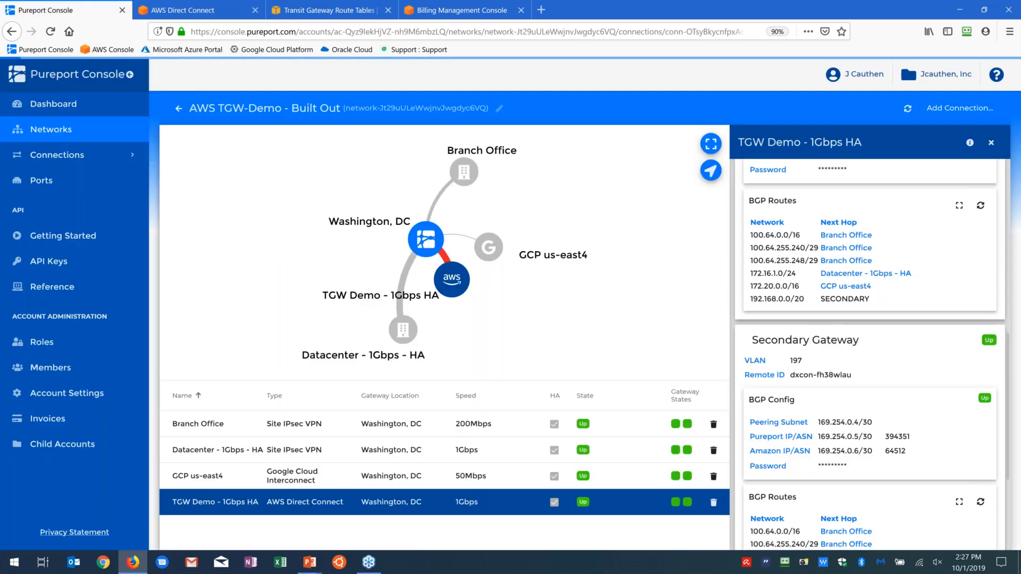
scroll(817, 321, up, 3)
scroll(814, 321, up, 3)
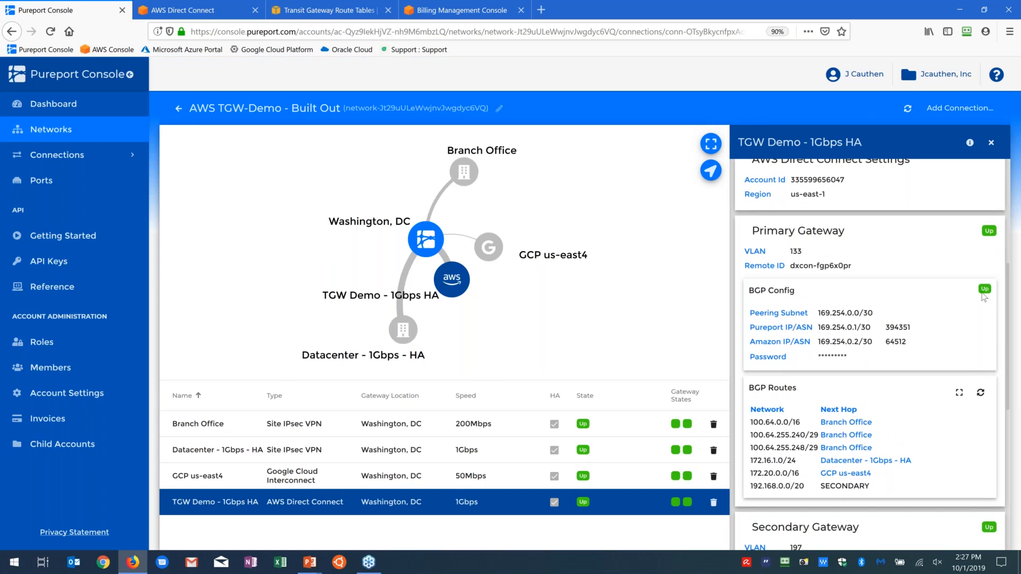
click(983, 394)
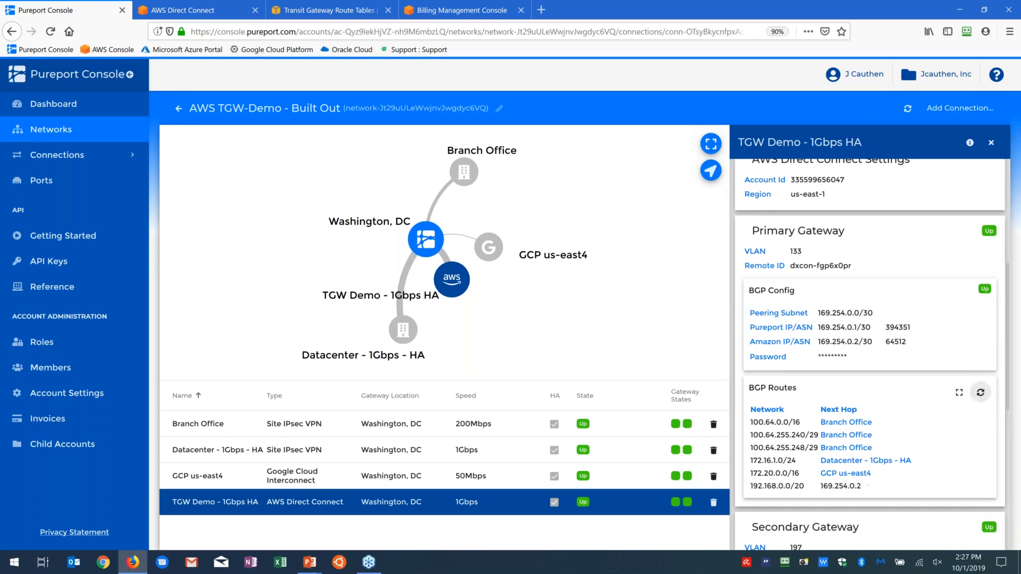
scroll(866, 413, down, 3)
drag(866, 413, 756, 410)
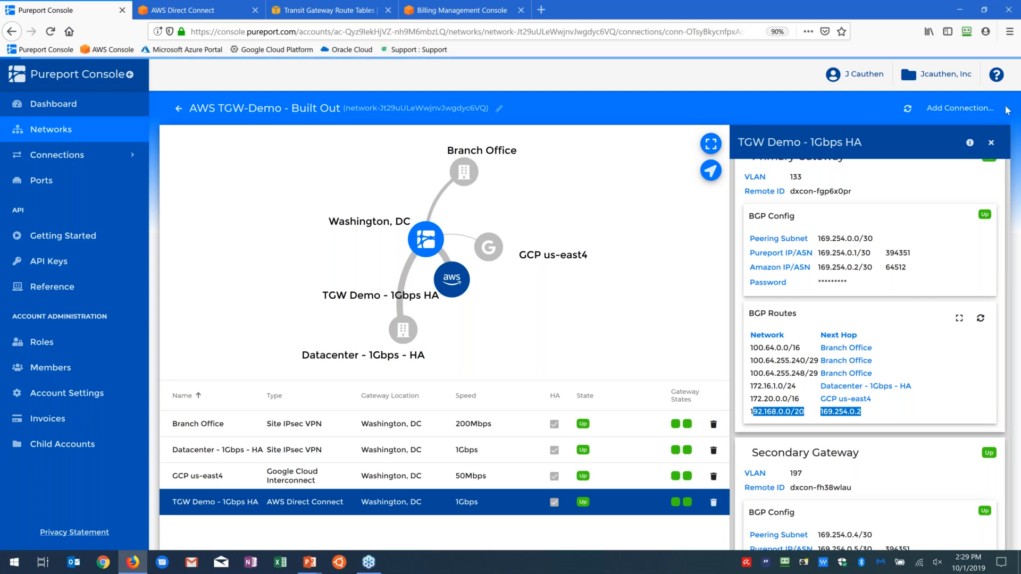
Step: Switch to the running PowerPoint slide show and advance to the Q&A and Next Steps slide
key(alt+Tab)
key(alt+Tab)
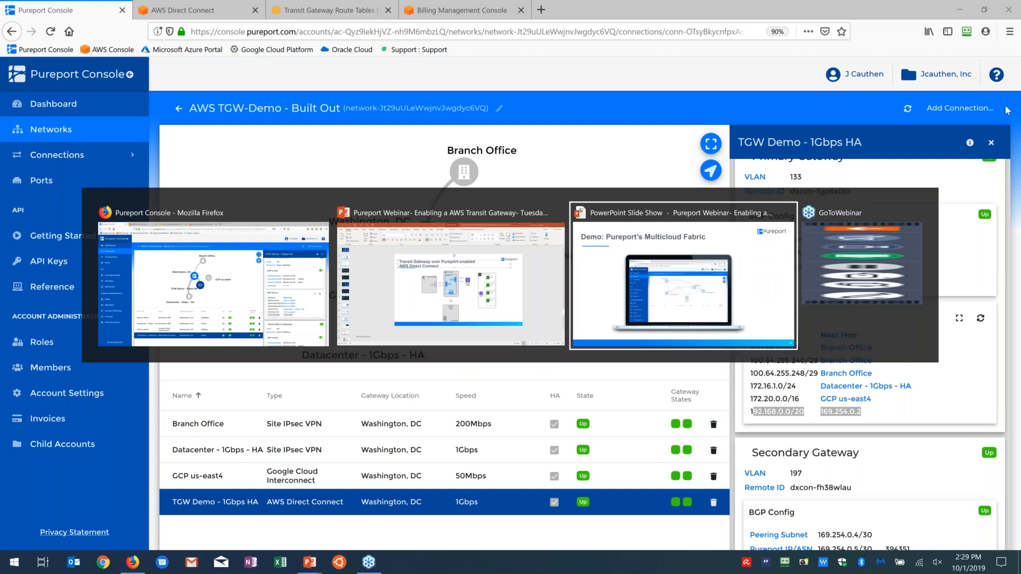
key(Right)
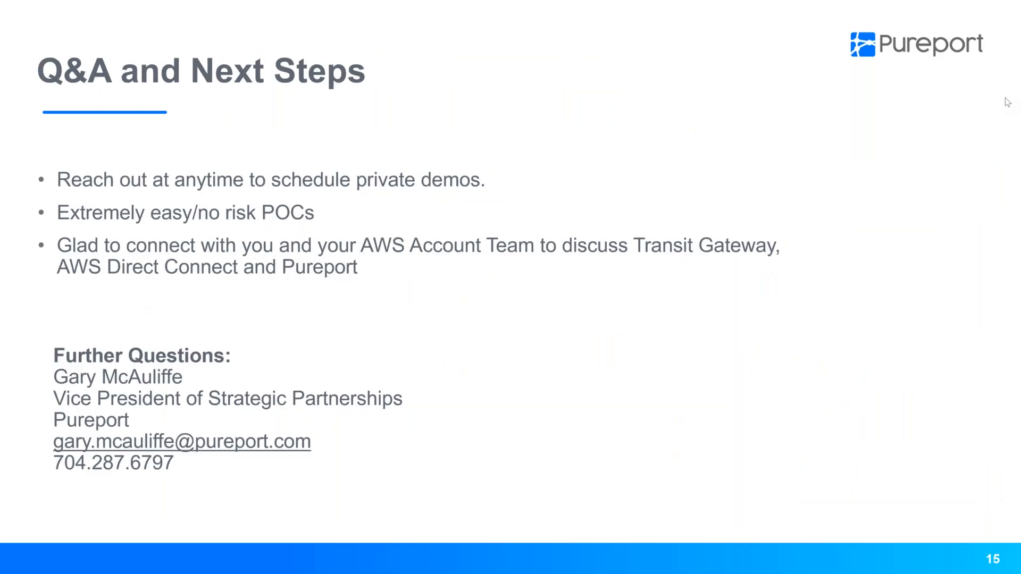